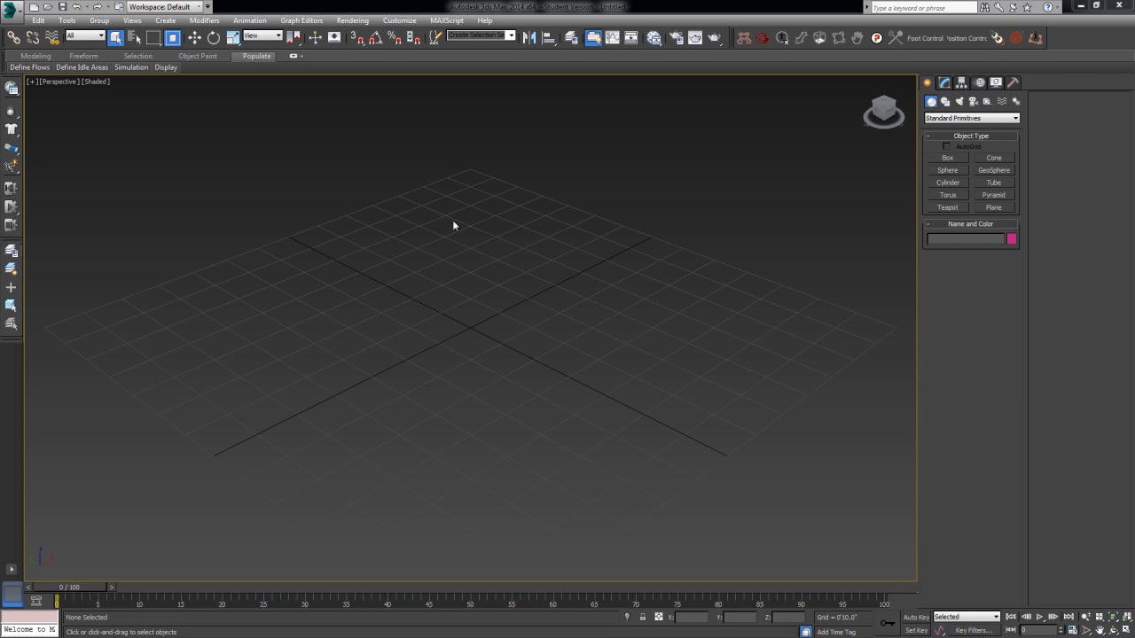
# Create a box primitive near the centre of the perspective grid
pyautogui.rightClick(424, 360)
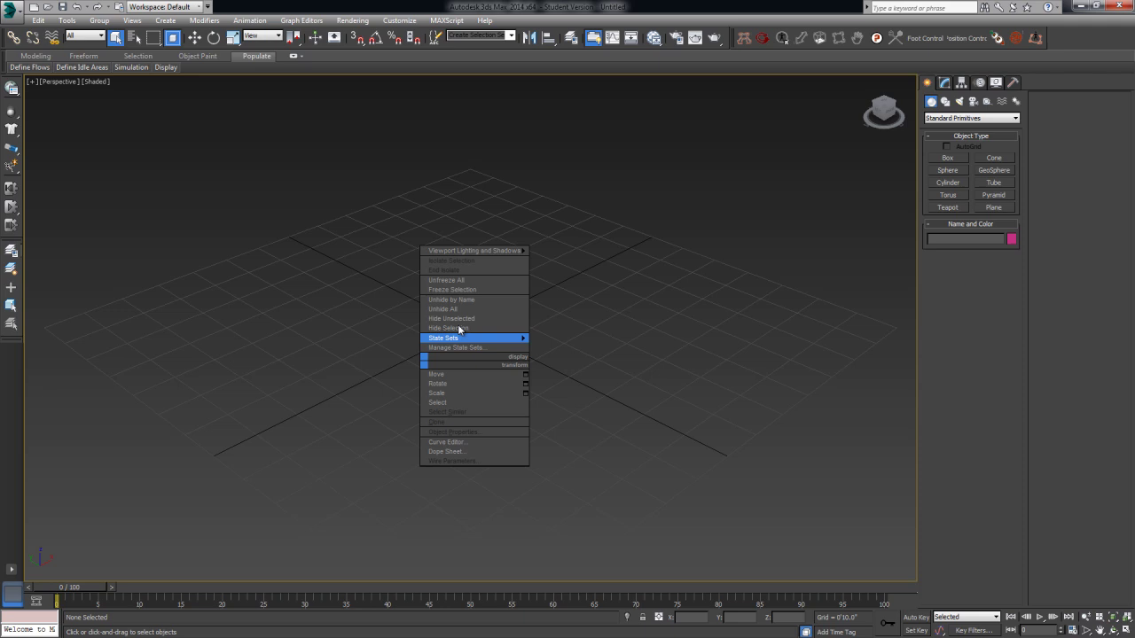
pyautogui.keyDown('ctrl'); pyautogui.rightClick(361, 390); pyautogui.keyUp('ctrl')
pyautogui.click(378, 365)
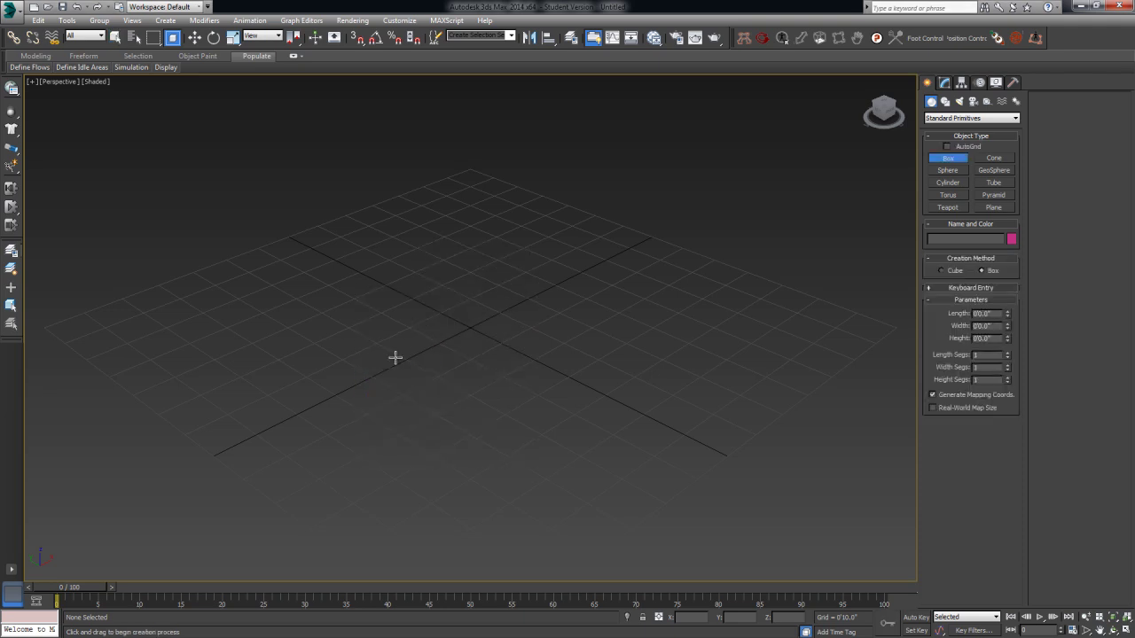
pyautogui.moveTo(368, 334); pyautogui.dragTo(613, 323)
pyautogui.click(600, 187)
pyautogui.press('q')
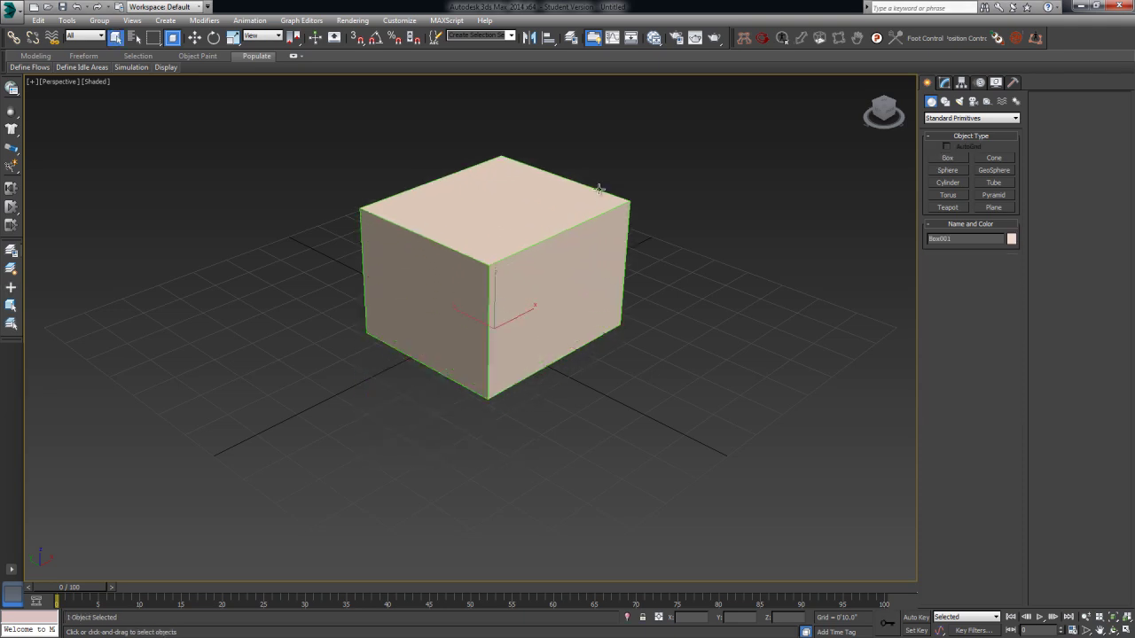
# Create a plane in the Top view that extends beyond the box on all sides
pyautogui.press('t')
pyautogui.rightClick(380, 354)
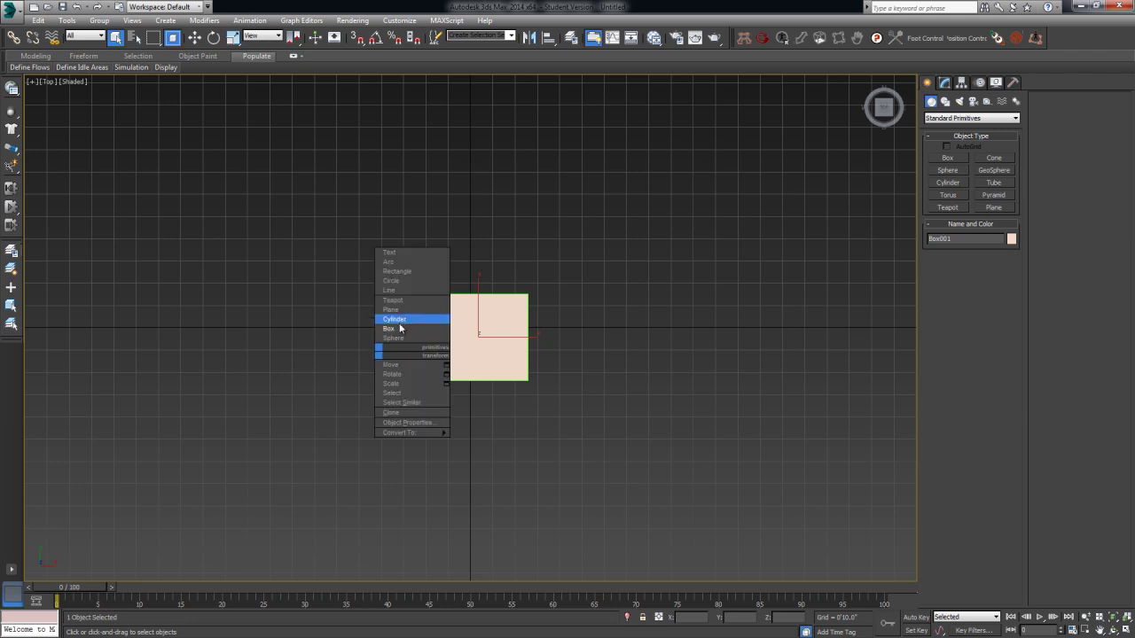
pyautogui.click(395, 320)
pyautogui.moveTo(359, 263); pyautogui.dragTo(586, 414)
pyautogui.press('q')
# Raise the plane in the Perspective view to just above the box, at a Z of about 2'9"
pyautogui.press('p')
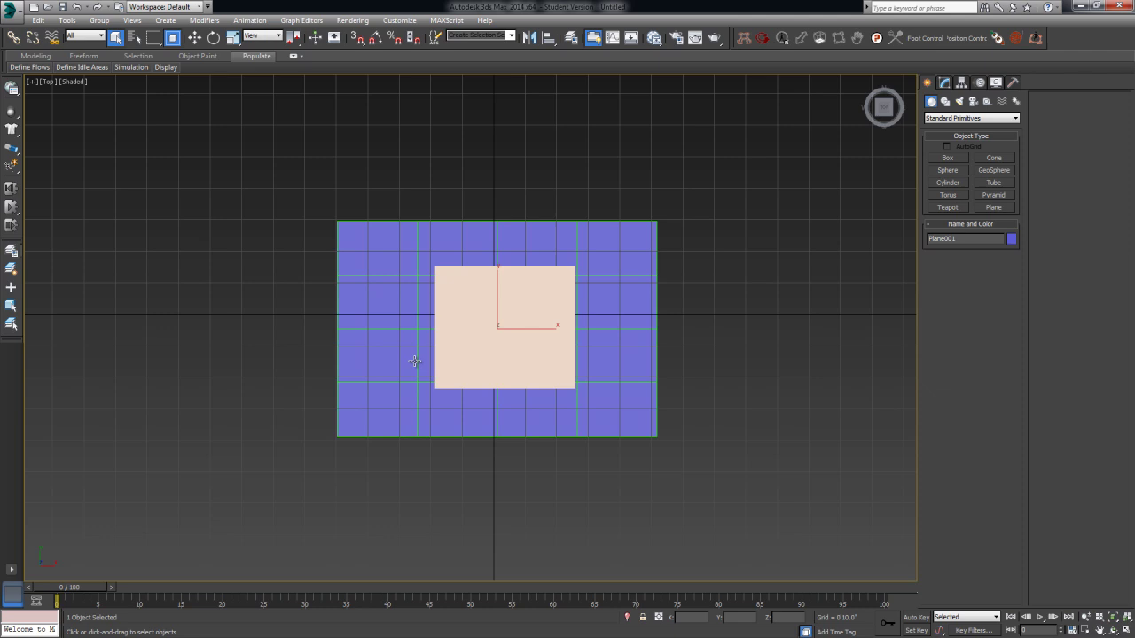
pyautogui.press('w')
pyautogui.moveTo(461, 295)
pyautogui.mouseDown(button='middle')
pyautogui.moveTo(472, 359)
pyautogui.moveTo(458, 315)
pyautogui.mouseUp(button='middle')
pyautogui.moveTo(482, 359); pyautogui.dragTo(484, 140)
pyautogui.keyDown('alt'); pyautogui.moveTo(534, 316); pyautogui.dragTo(488, 287, button='middle'); pyautogui.keyUp('alt')
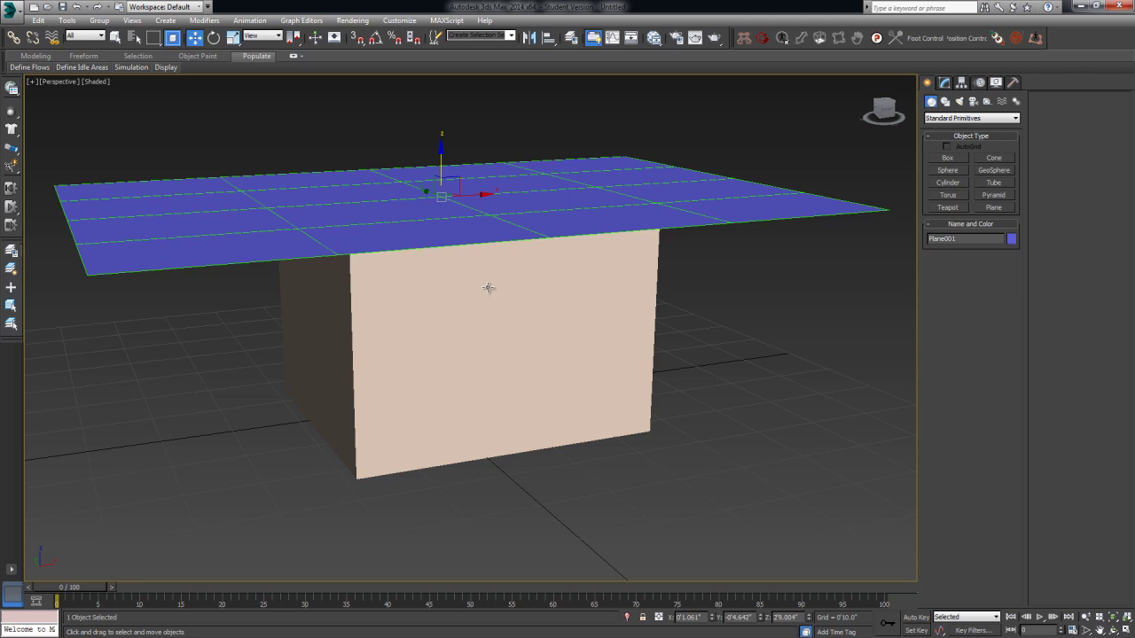
# Apply the Cloth modifier to the plane above the box
pyautogui.click(944, 83)
pyautogui.click(957, 116)
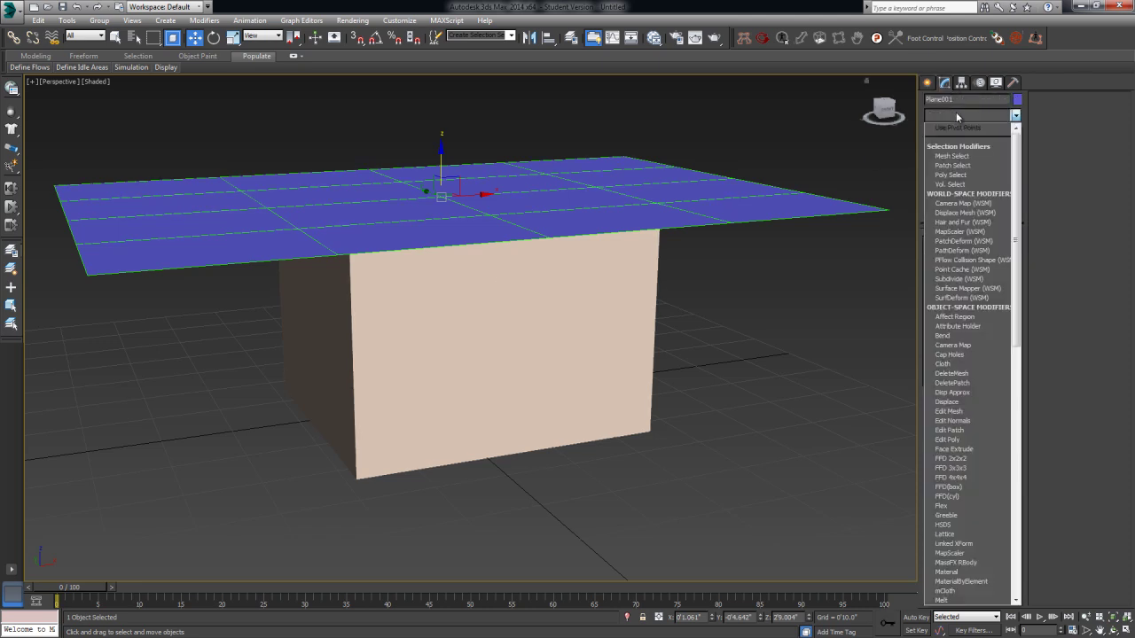
pyautogui.write('cl')
pyautogui.press('Return')
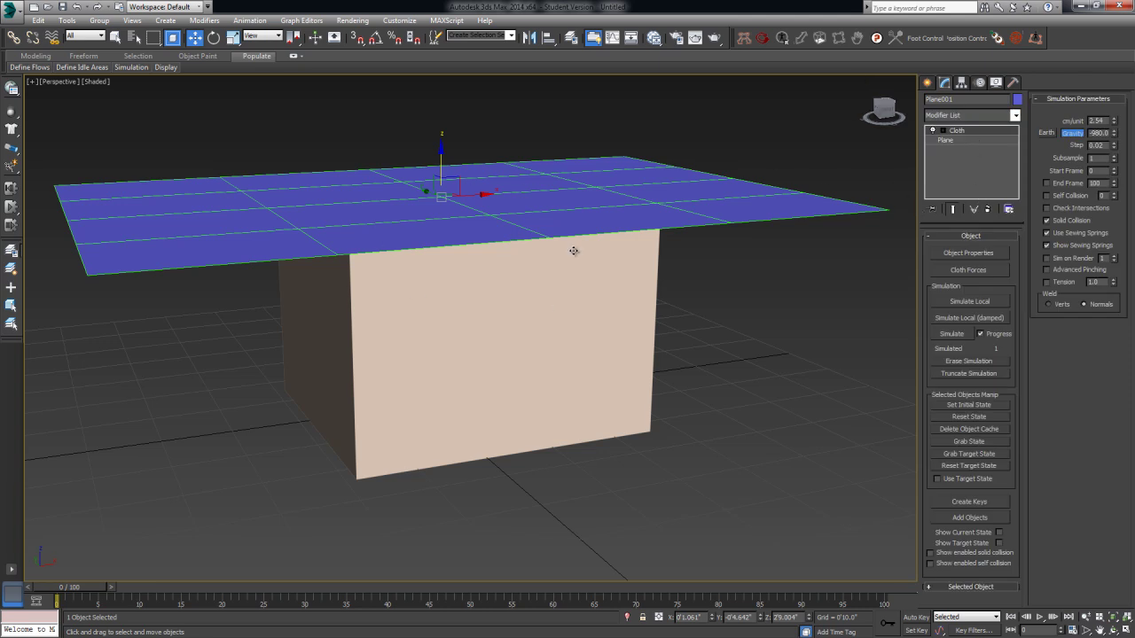
pyautogui.keyDown('alt'); pyautogui.moveTo(689, 299); pyautogui.dragTo(583, 322, button='middle'); pyautogui.keyUp('alt')
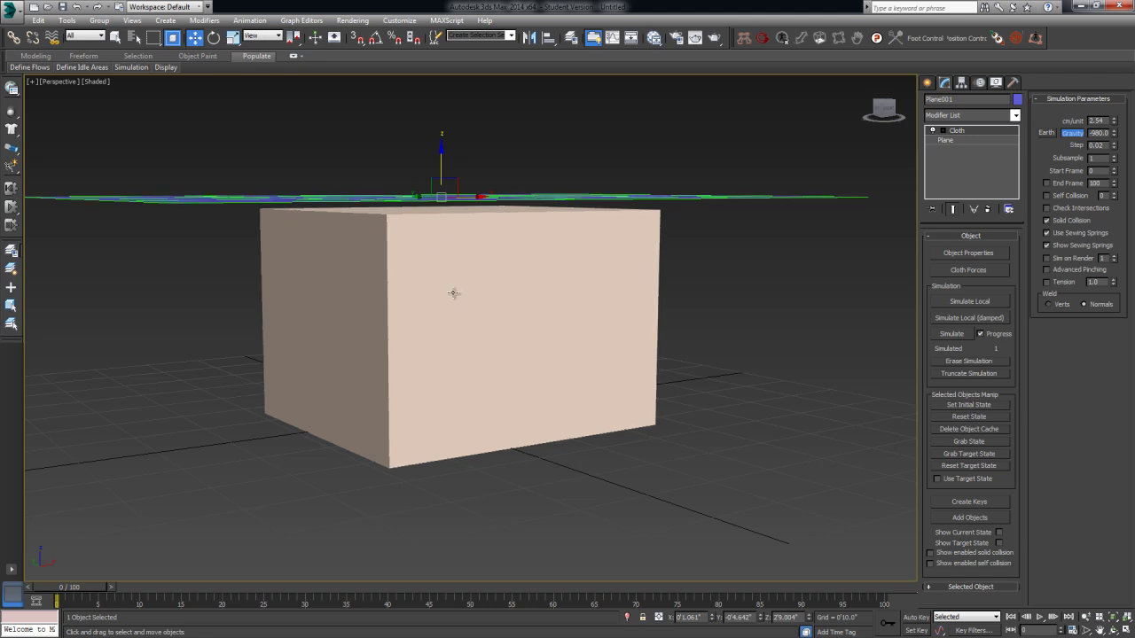
pyautogui.keyDown('alt'); pyautogui.moveTo(453, 293); pyautogui.dragTo(484, 307, button='middle'); pyautogui.keyUp('alt')
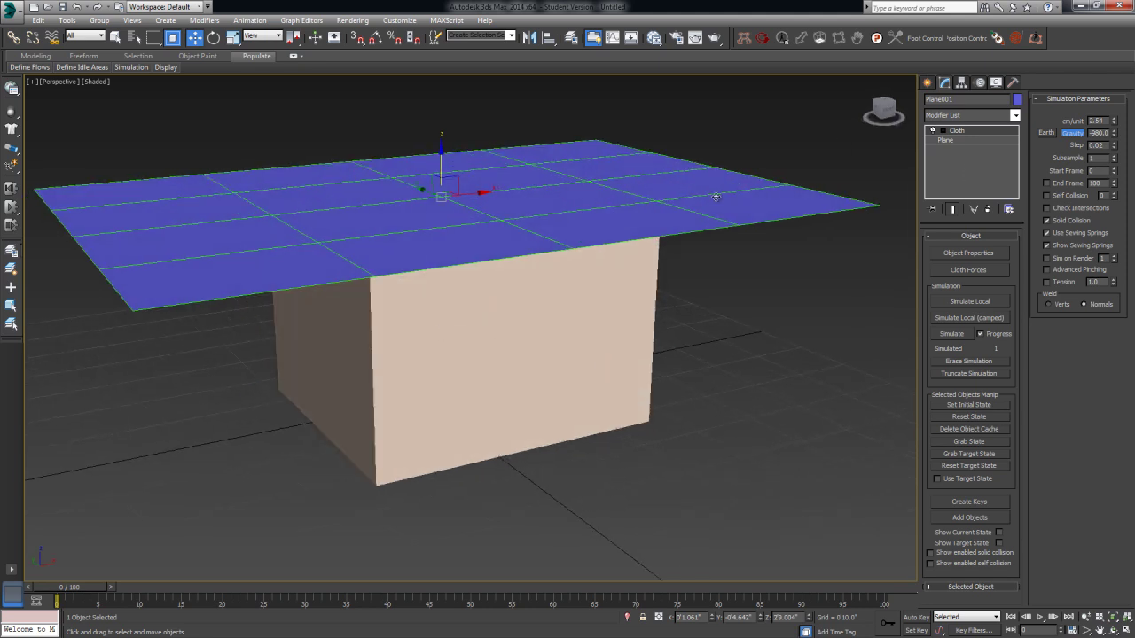
# Set Plane001 as Cloth with the Silk preset in the cloth modifier's object properties
pyautogui.click(983, 255)
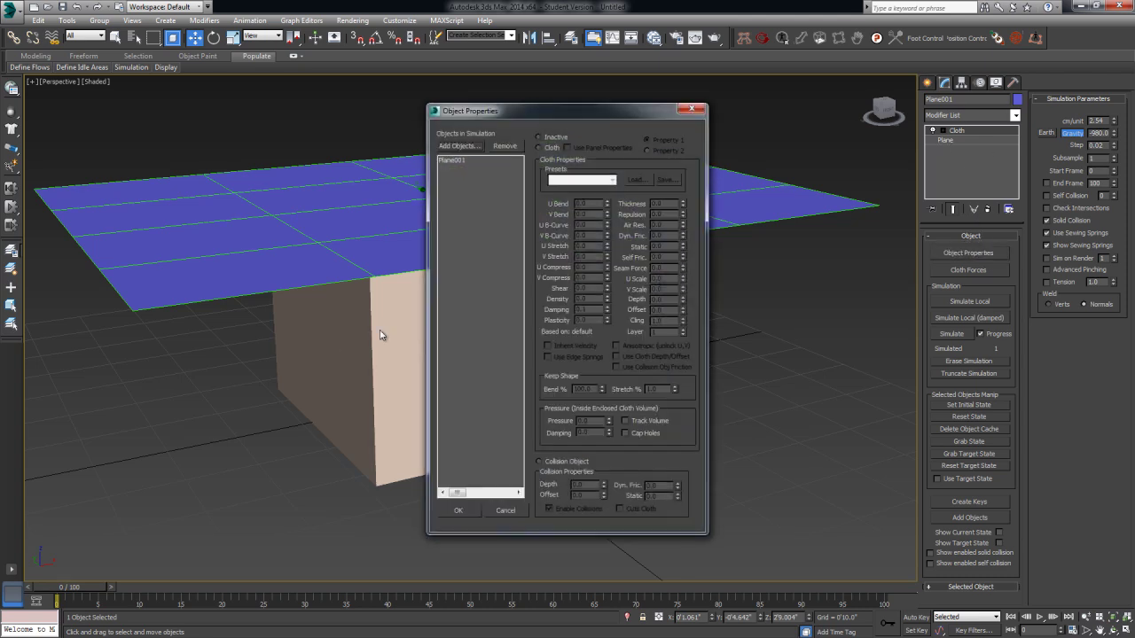
pyautogui.click(461, 162)
pyautogui.click(552, 148)
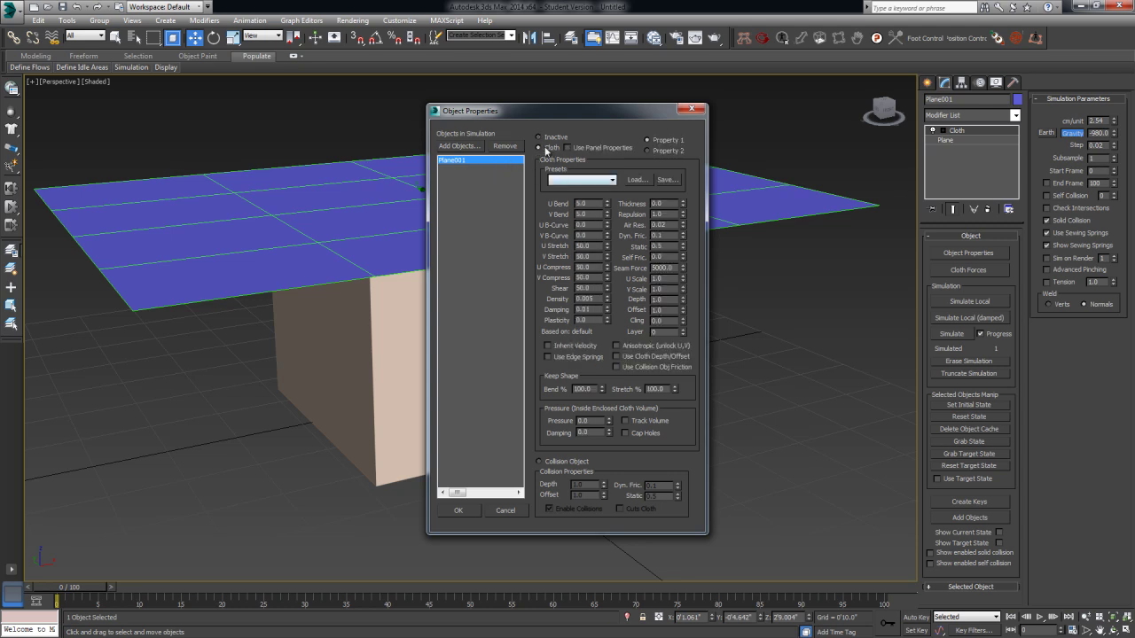
pyautogui.click(584, 180)
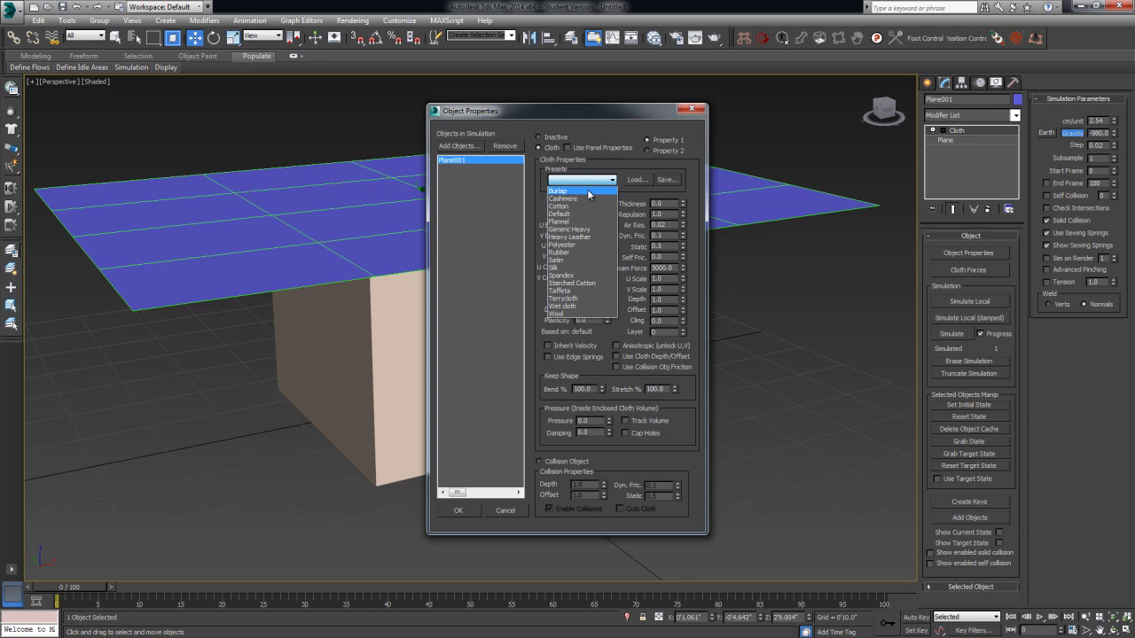
pyautogui.click(559, 267)
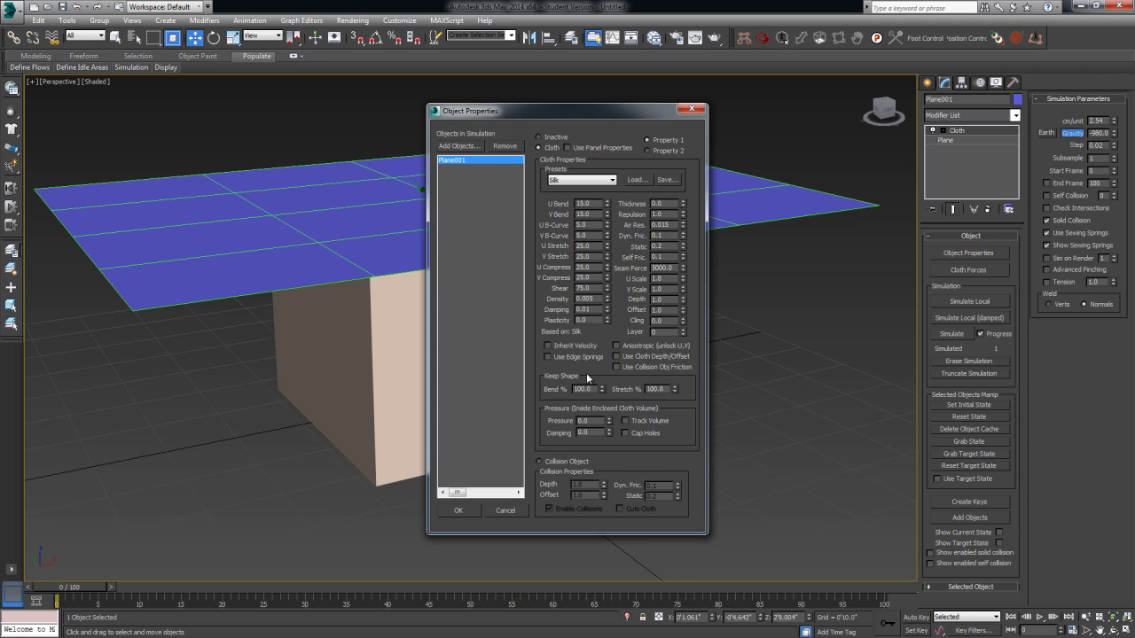
pyautogui.click(600, 181)
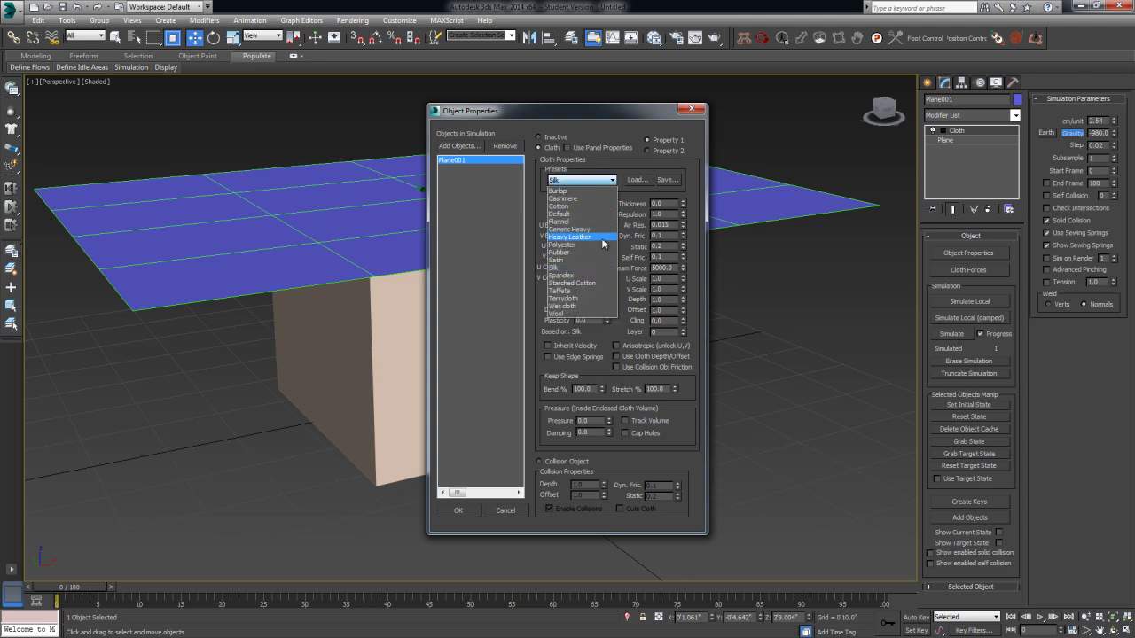
pyautogui.click(586, 267)
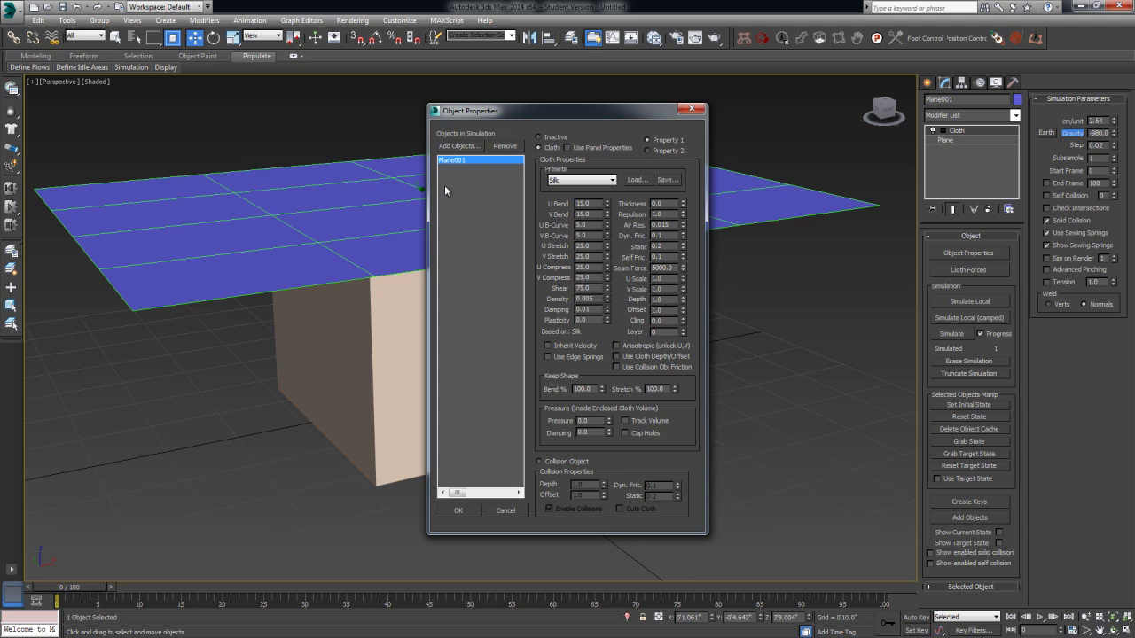
# Add Box001 to the cloth simulation and make it a Collision Object
pyautogui.click(458, 147)
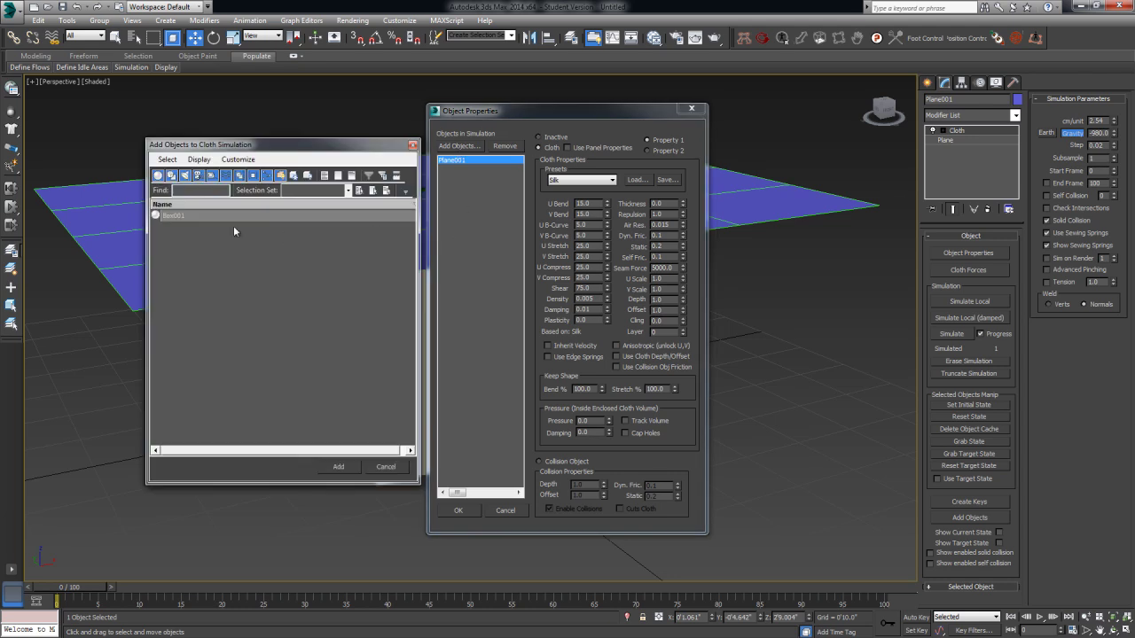
pyautogui.click(168, 216)
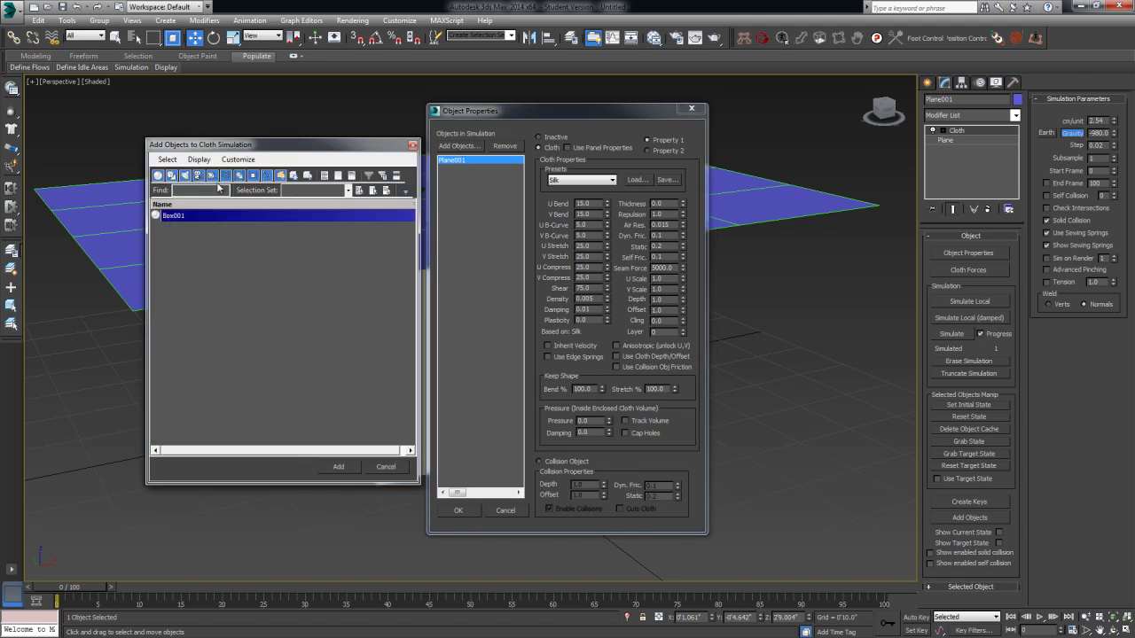
pyautogui.doubleClick(177, 221)
pyautogui.click(452, 161)
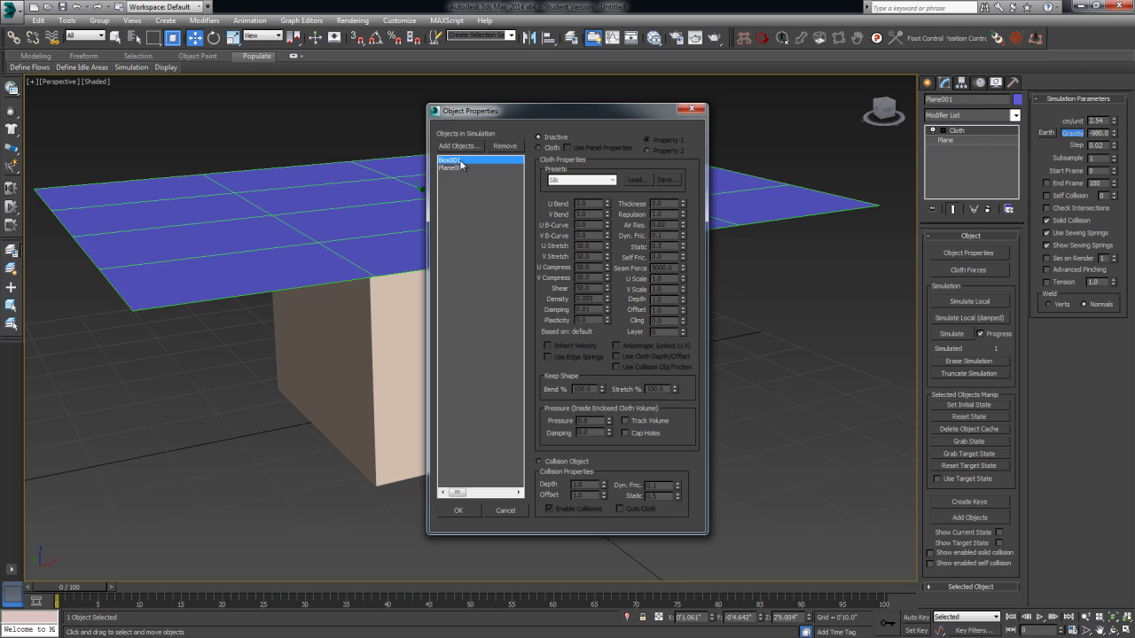
pyautogui.click(556, 465)
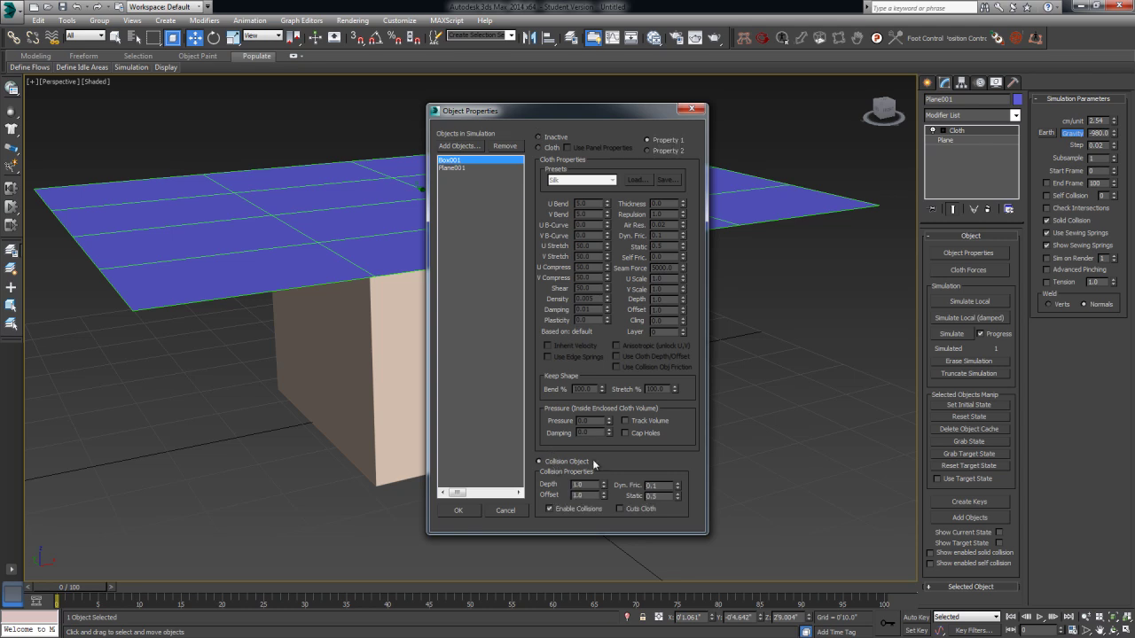
pyautogui.click(466, 168)
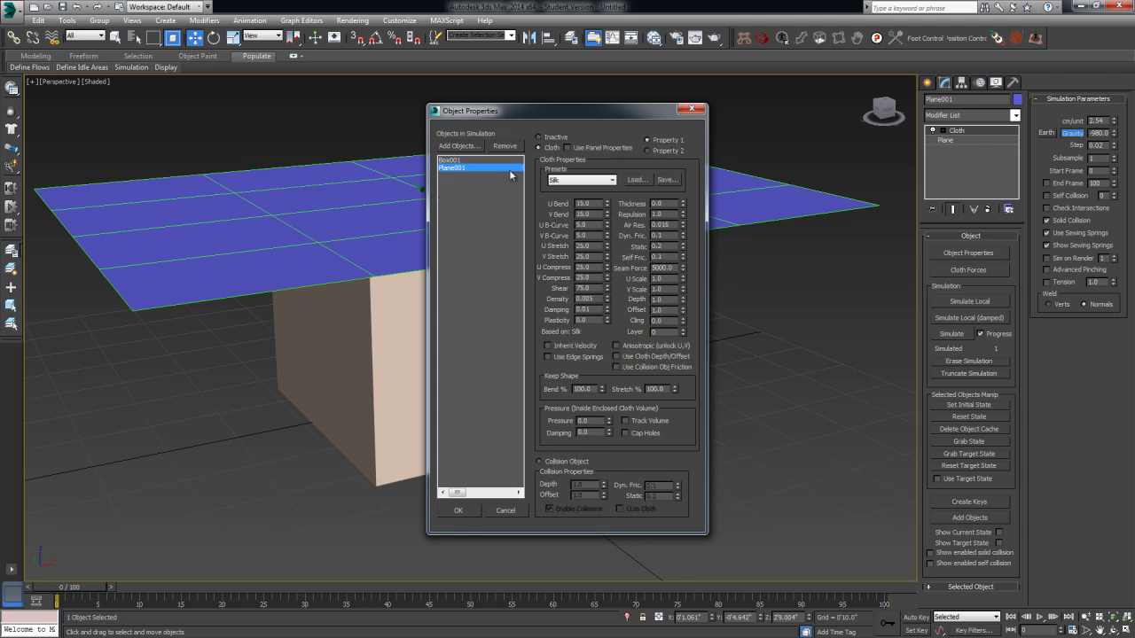
pyautogui.click(460, 159)
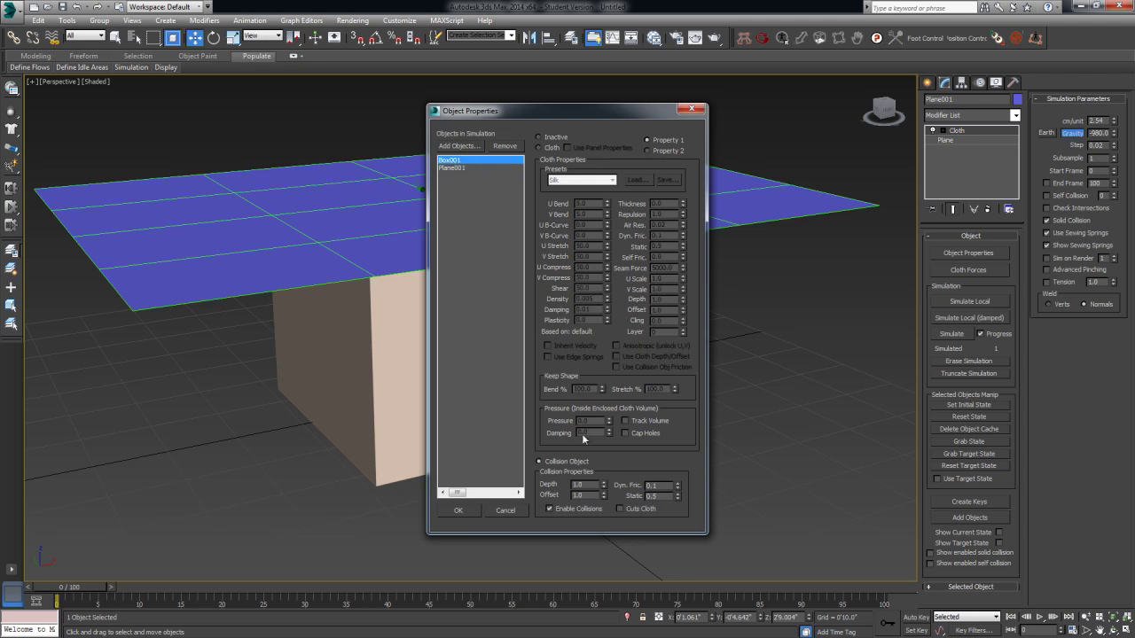
pyautogui.click(457, 510)
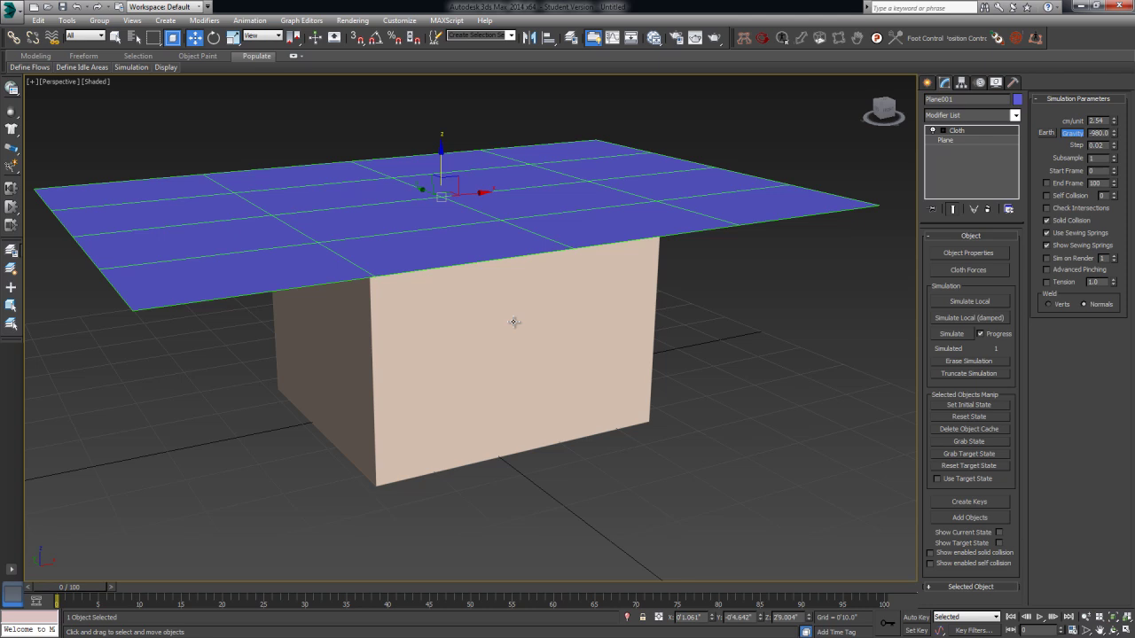
# Inspect the modifier stacks of the box and the plane for the Cloth modifier
pyautogui.click(515, 321)
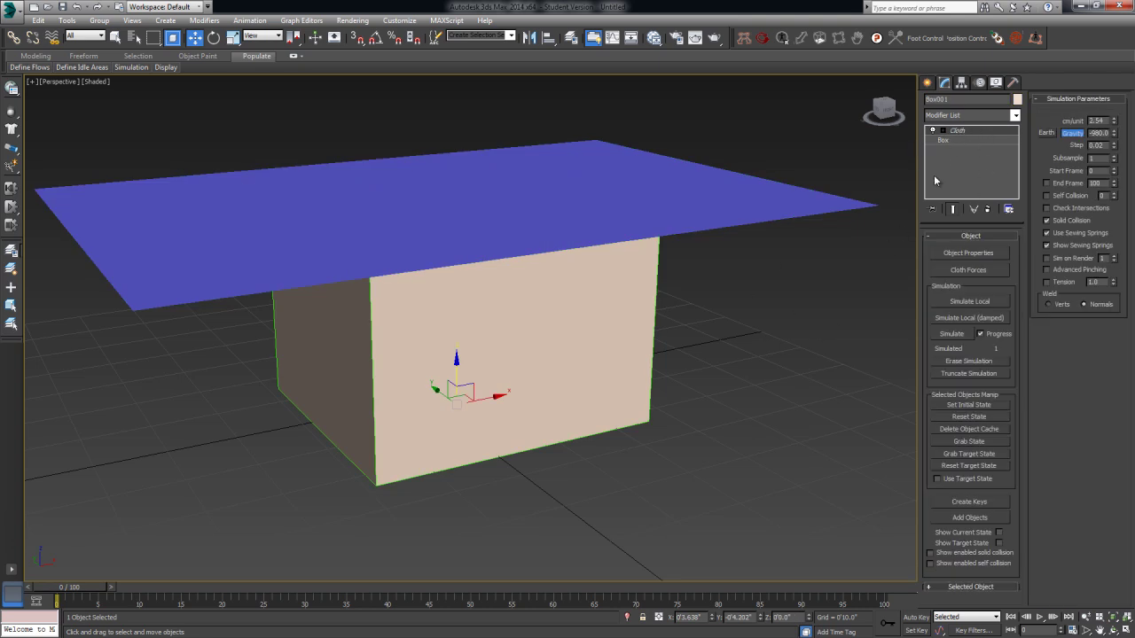
pyautogui.click(528, 208)
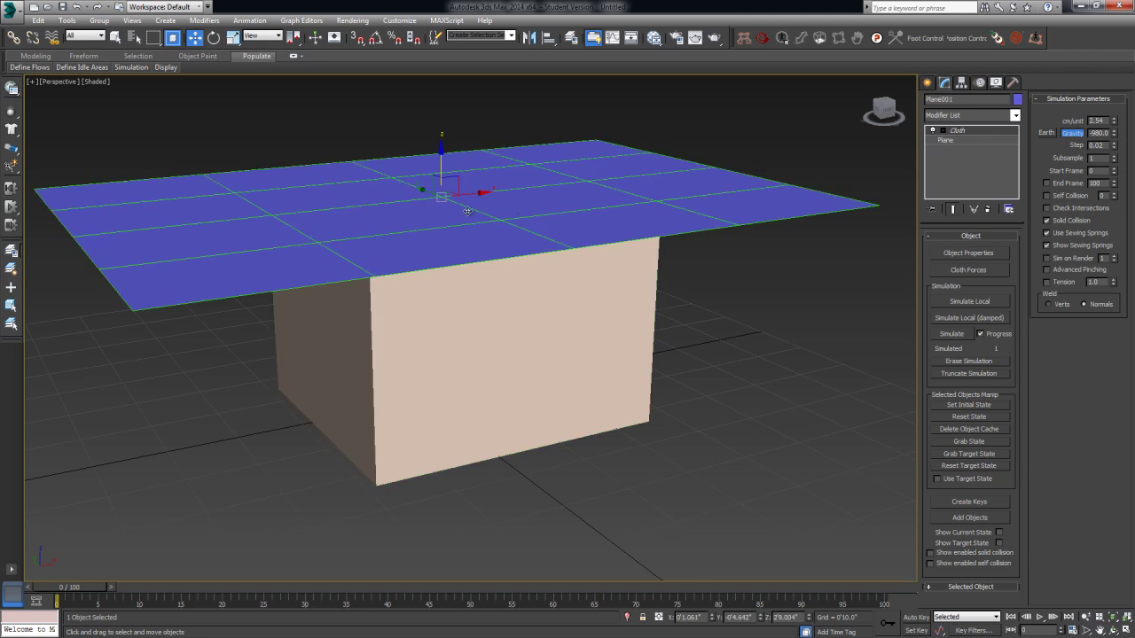
pyautogui.keyDown('alt'); pyautogui.moveTo(506, 335); pyautogui.dragTo(535, 325, button='middle'); pyautogui.keyUp('alt')
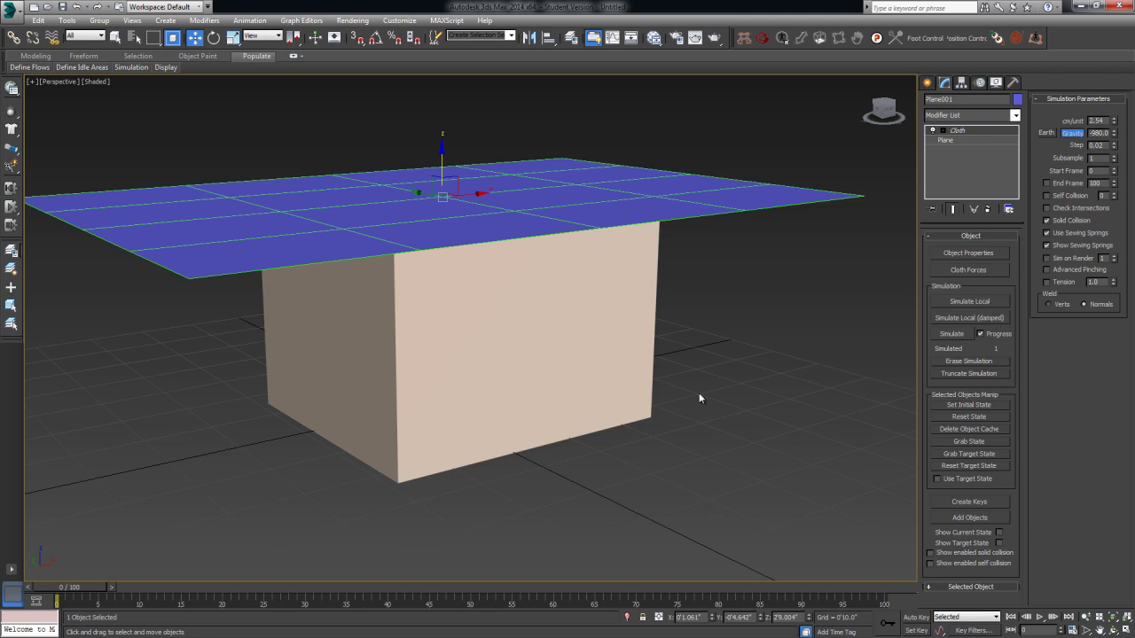
# Test the drape of the plane over the box with Simulate Local, stop it and reset the cloth's state
pyautogui.click(983, 303)
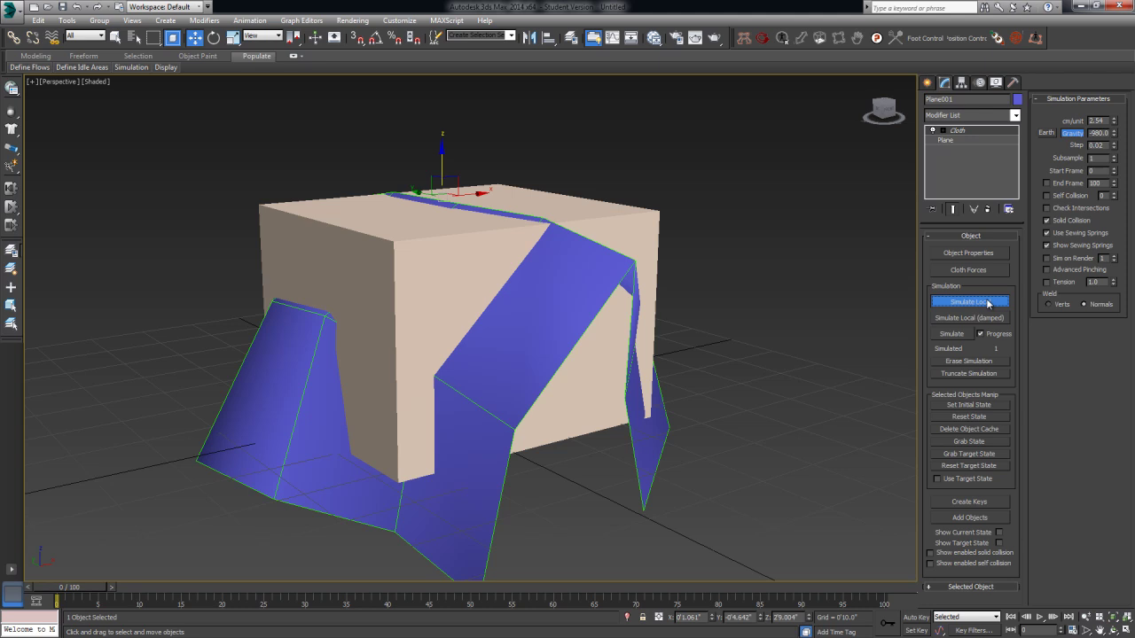
pyautogui.click(988, 304)
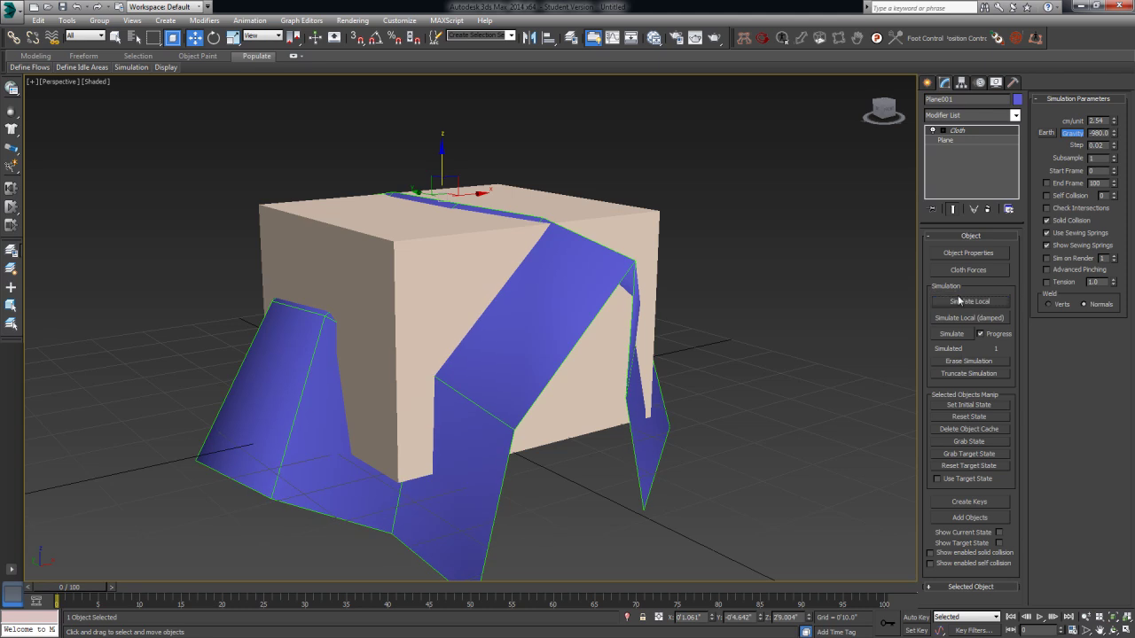
pyautogui.keyDown('alt'); pyautogui.moveTo(606, 400); pyautogui.dragTo(562, 380, button='middle'); pyautogui.keyUp('alt')
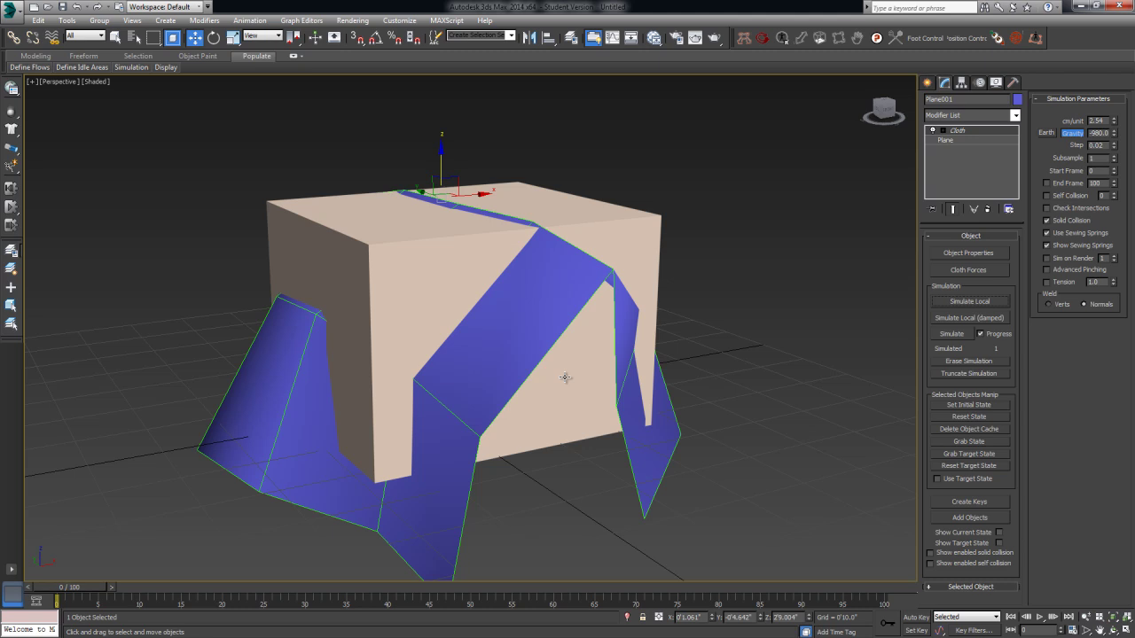
pyautogui.click(966, 419)
pyautogui.moveTo(437, 305)
pyautogui.keyDown('alt'); pyautogui.mouseDown(button='middle')
pyautogui.moveTo(420, 293)
pyautogui.moveTo(432, 292)
pyautogui.mouseUp(button='middle'); pyautogui.keyUp('alt')
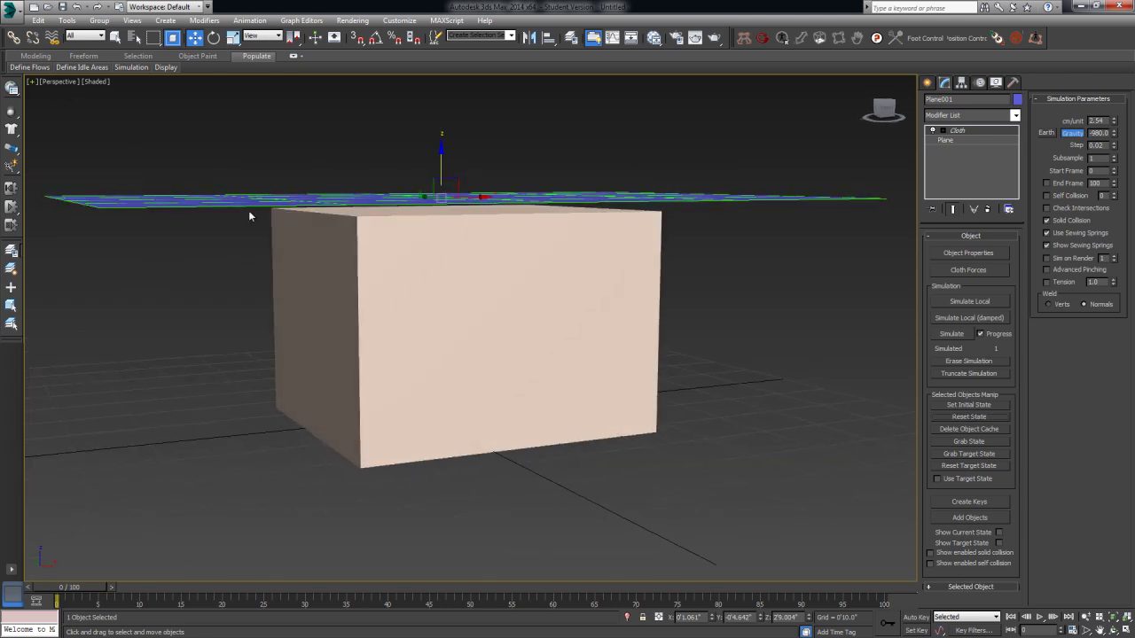
pyautogui.press('1')
pyautogui.moveTo(686, 383); pyautogui.dragTo(686, 385, button='middle')
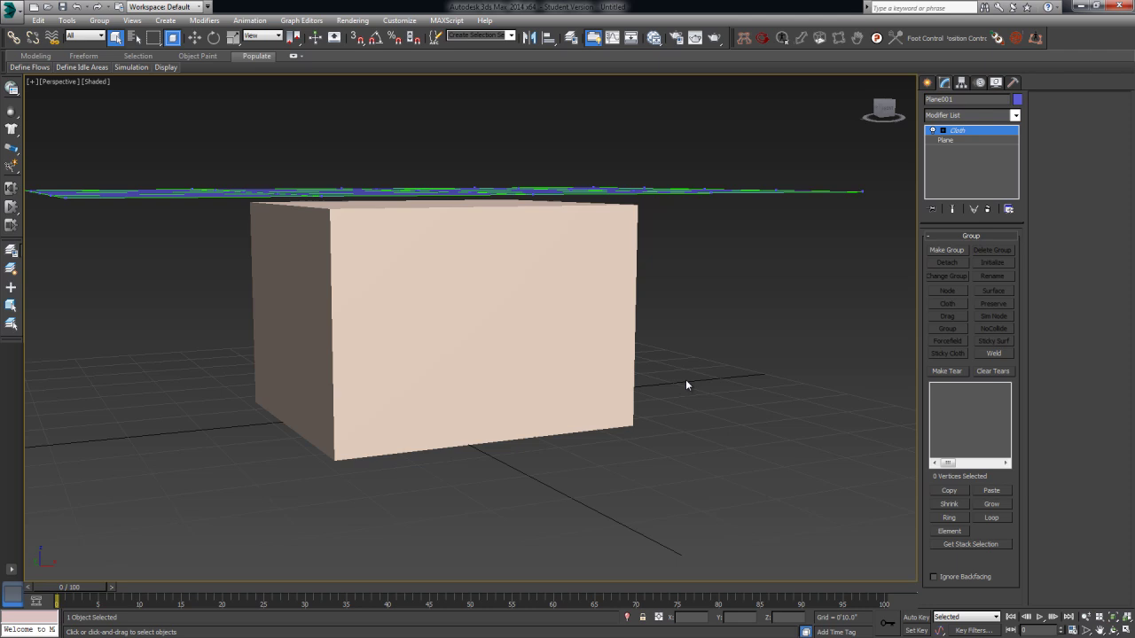
pyautogui.click(942, 131)
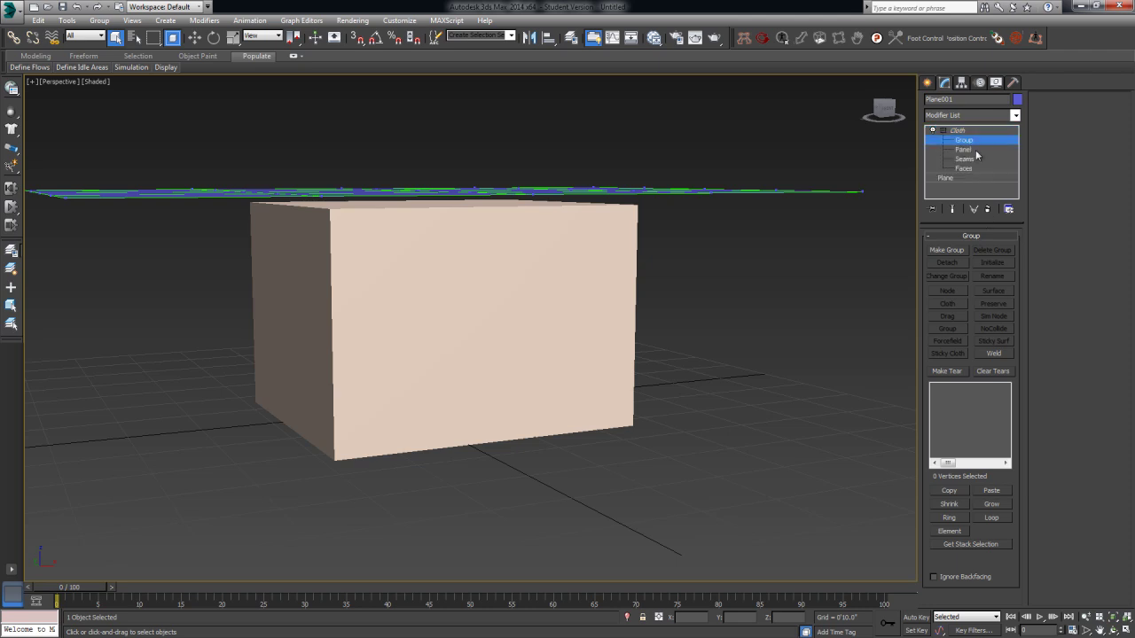
pyautogui.click(972, 142)
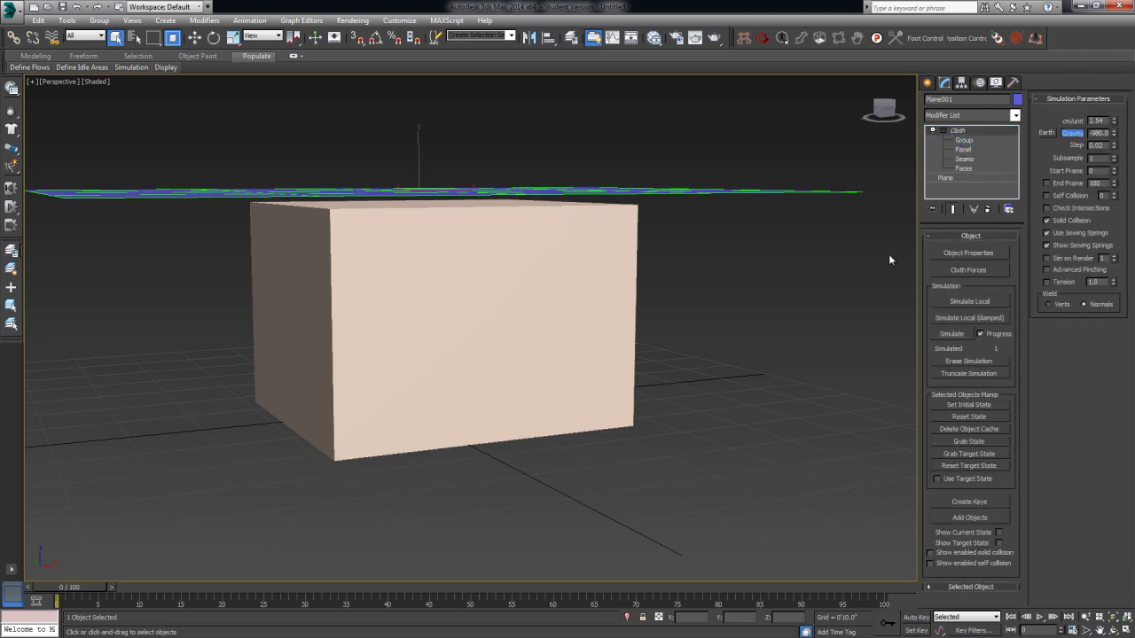
# Show the viewport statistics for Total + Selection, with polygon count, vertex count and frames per second
pyautogui.keyDown('alt'); pyautogui.moveTo(582, 390); pyautogui.dragTo(610, 397, button='middle'); pyautogui.keyUp('alt')
pyautogui.hotkey('alt', 'b')
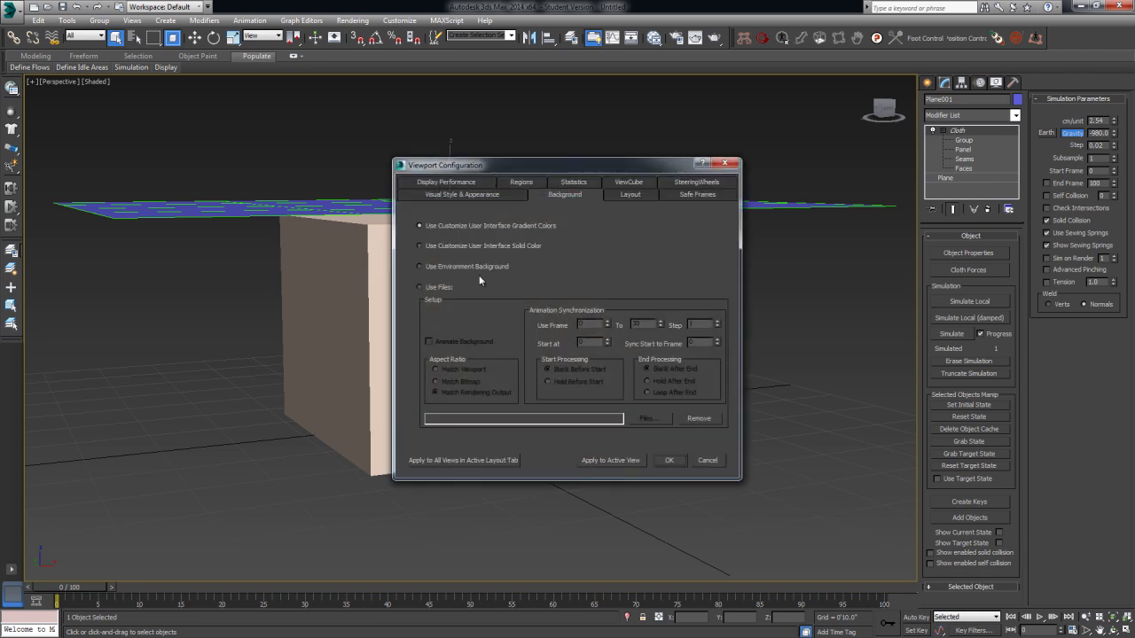
pyautogui.click(590, 183)
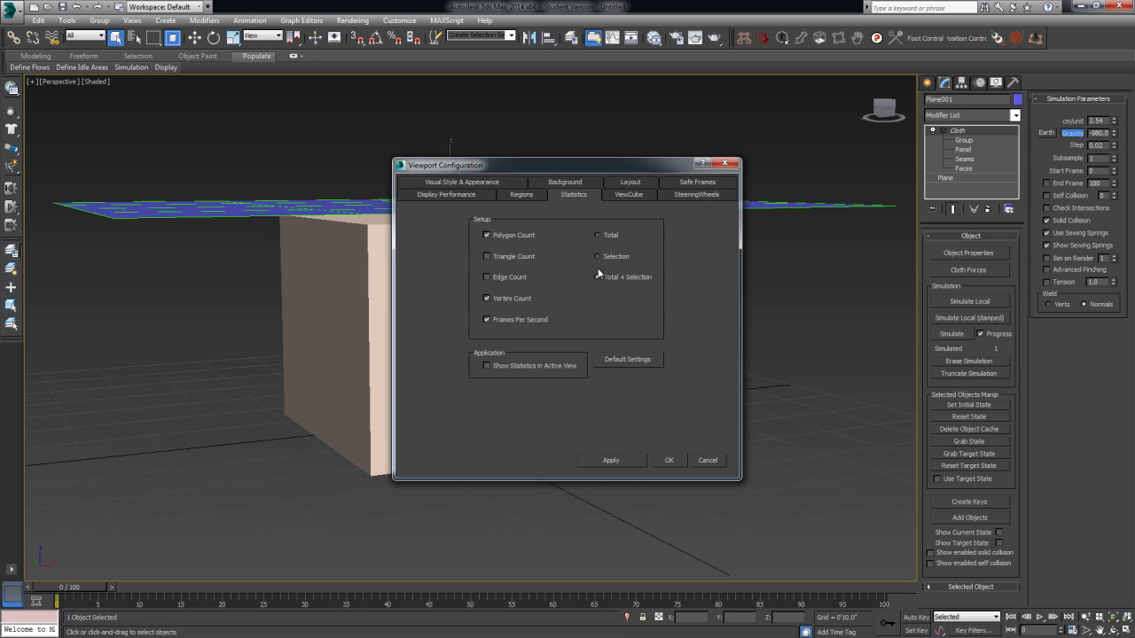
pyautogui.click(623, 460)
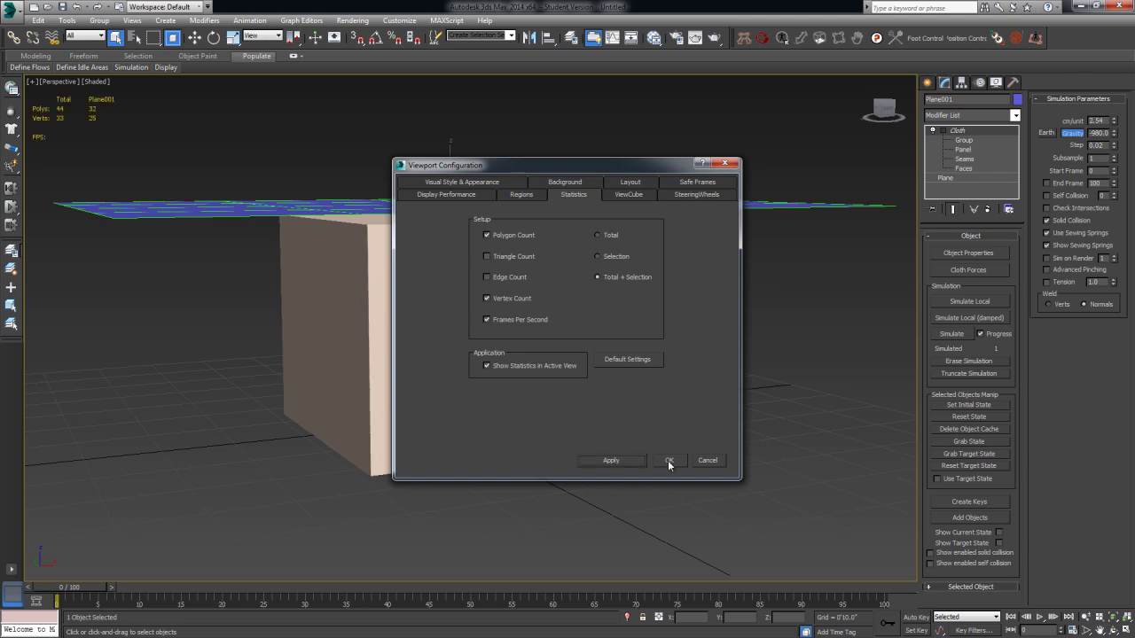
pyautogui.click(669, 460)
pyautogui.keyDown('alt'); pyautogui.moveTo(198, 191); pyautogui.dragTo(405, 283, button='middle'); pyautogui.keyUp('alt')
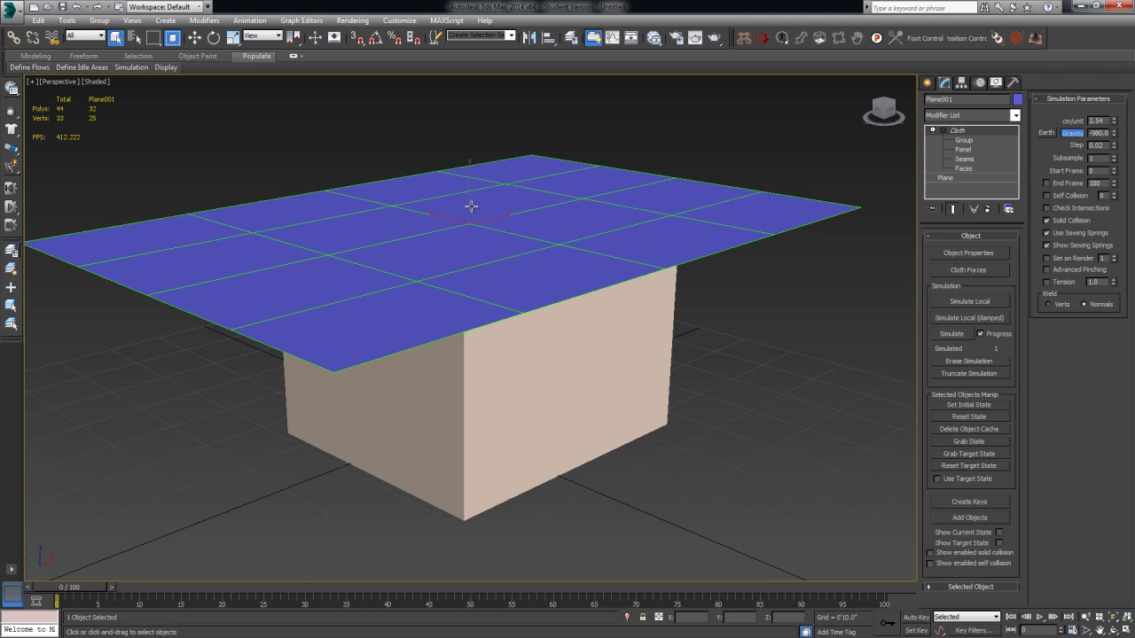
# Select Box001 and go to its base Box level beneath the Cloth modifier, holding the scene before continuing
pyautogui.keyDown('alt'); pyautogui.moveTo(253, 197); pyautogui.dragTo(532, 367, button='middle'); pyautogui.keyUp('alt')
pyautogui.scroll(5, 487, 390)
pyautogui.click(519, 371)
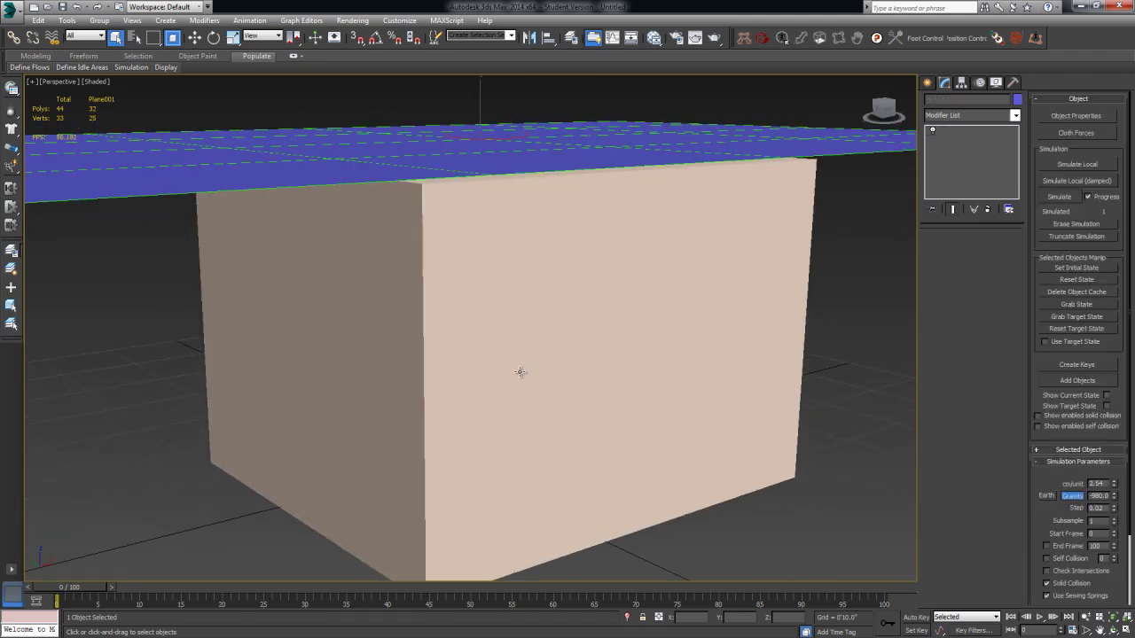
pyautogui.click(520, 372)
pyautogui.scroll(-4, 505, 393)
pyautogui.scroll(2, 493, 384)
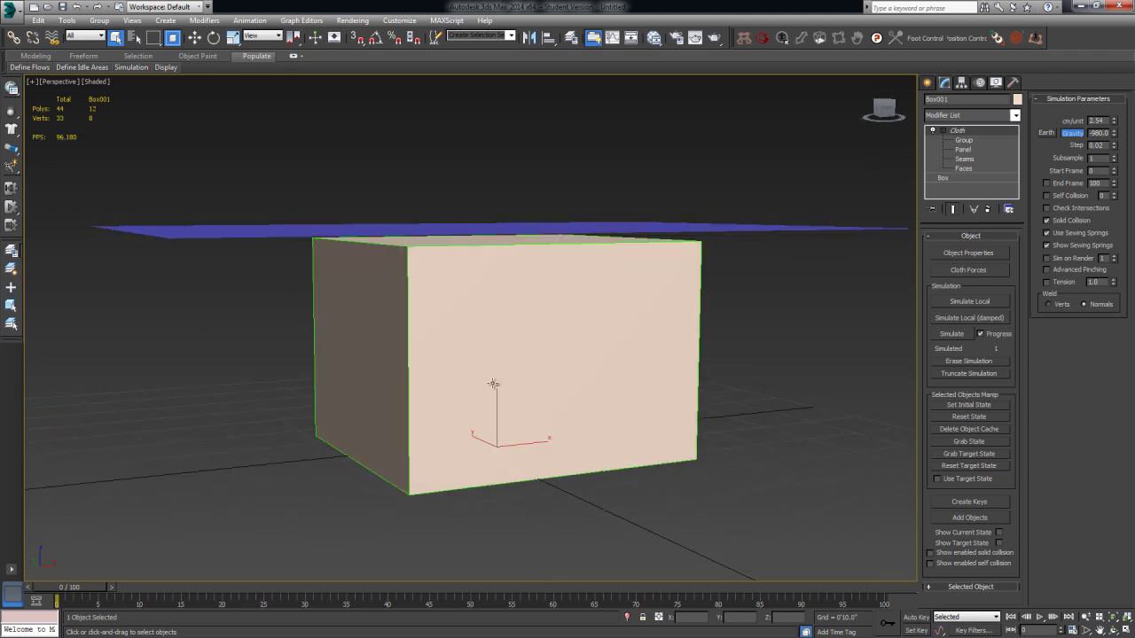
pyautogui.click(933, 130)
pyautogui.click(950, 142)
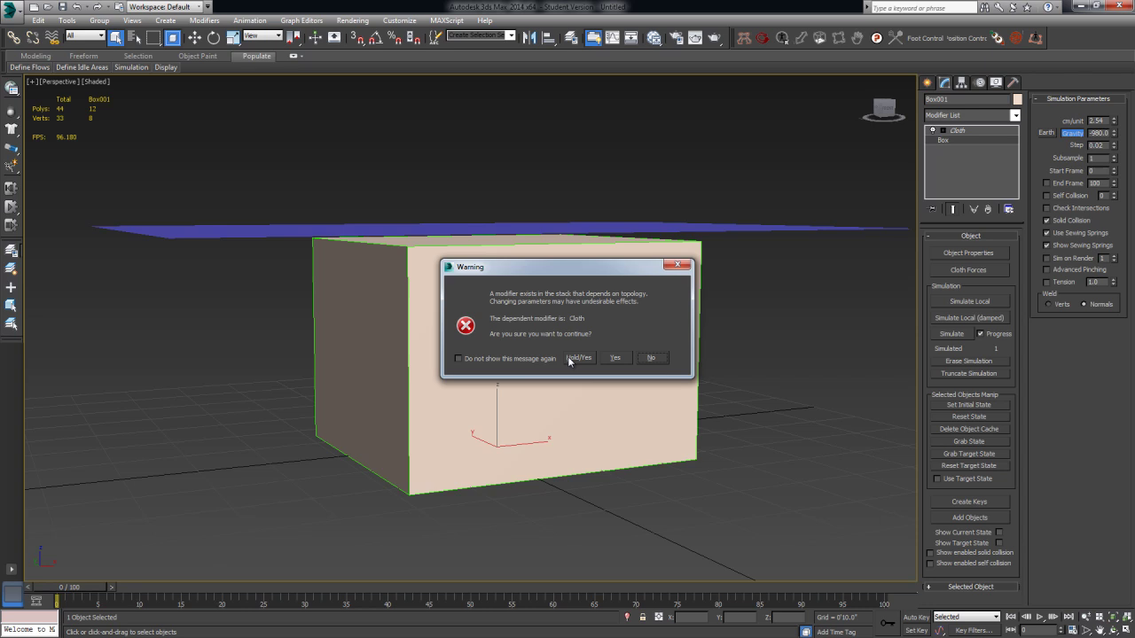
pyautogui.click(579, 359)
pyautogui.click(579, 358)
# Set the box's length, width and height segments to 5 each
pyautogui.moveTo(989, 290); pyautogui.dragTo(950, 298)
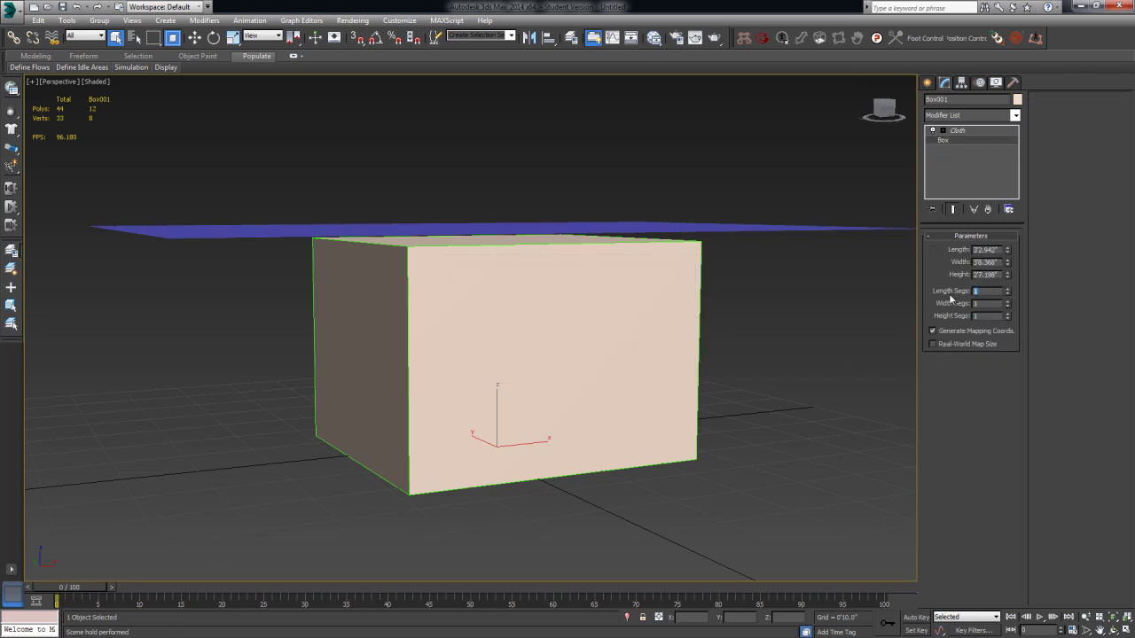
pyautogui.write('5')
pyautogui.press('Tab')
pyautogui.write('5')
pyautogui.press('Tab')
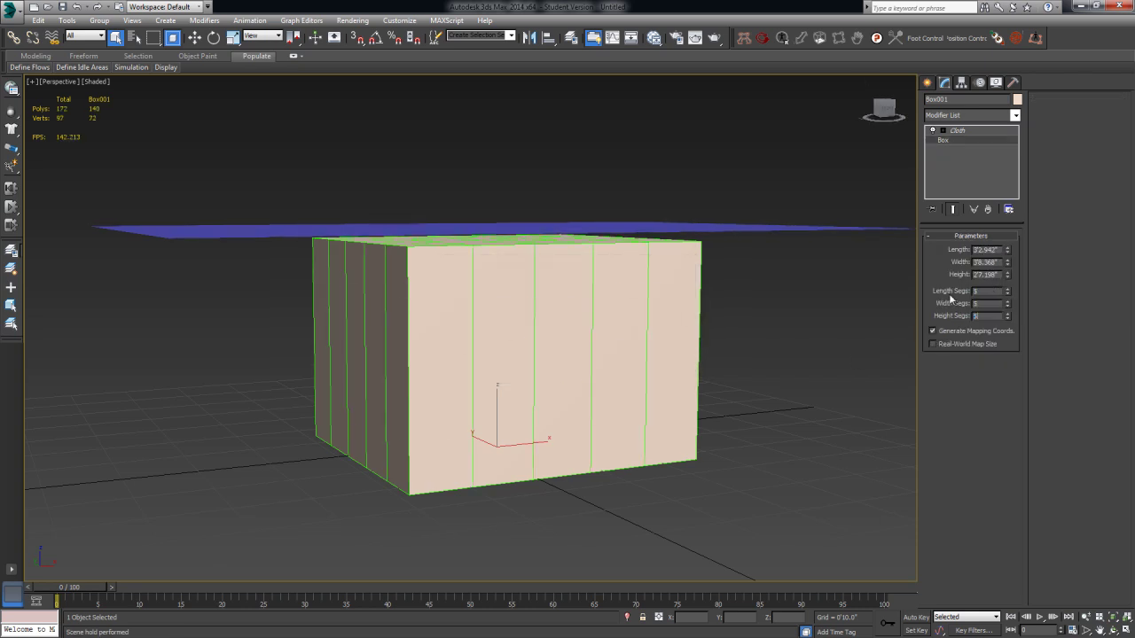
pyautogui.write('5')
pyautogui.press('Tab')
pyautogui.keyDown('alt'); pyautogui.moveTo(421, 383); pyautogui.dragTo(432, 388, button='middle'); pyautogui.keyUp('alt')
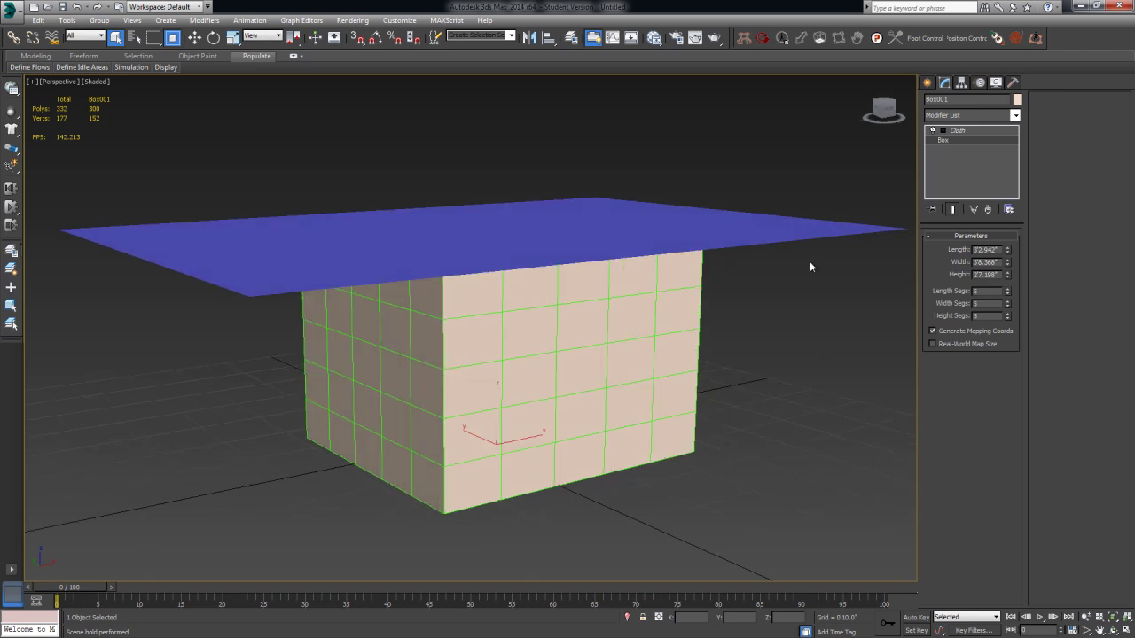
# Add a TurboSmooth modifier to the box beneath Cloth and set it to 2 iterations
pyautogui.click(976, 116)
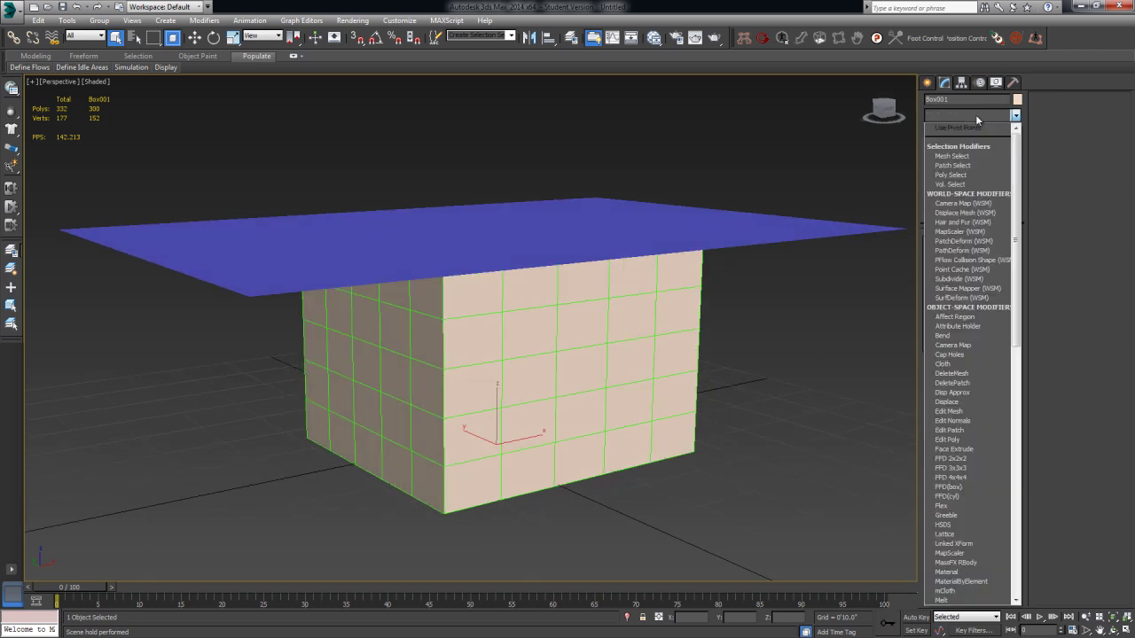
pyautogui.write('turbo')
pyautogui.press('Return')
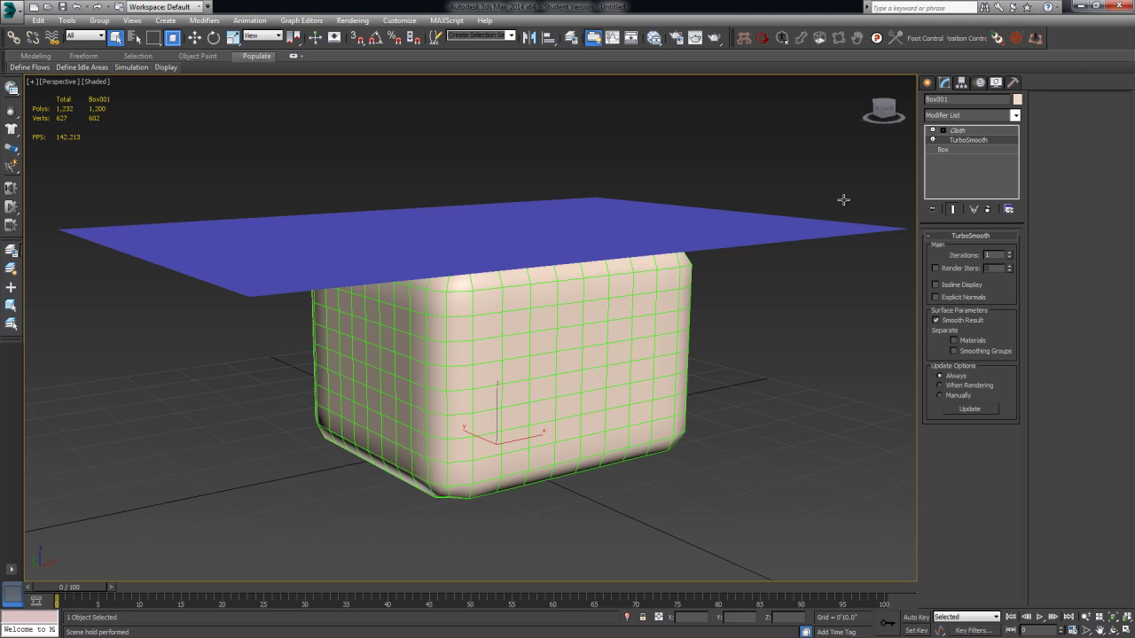
pyautogui.keyDown('alt'); pyautogui.moveTo(621, 356); pyautogui.dragTo(335, 254, button='middle'); pyautogui.keyUp('alt')
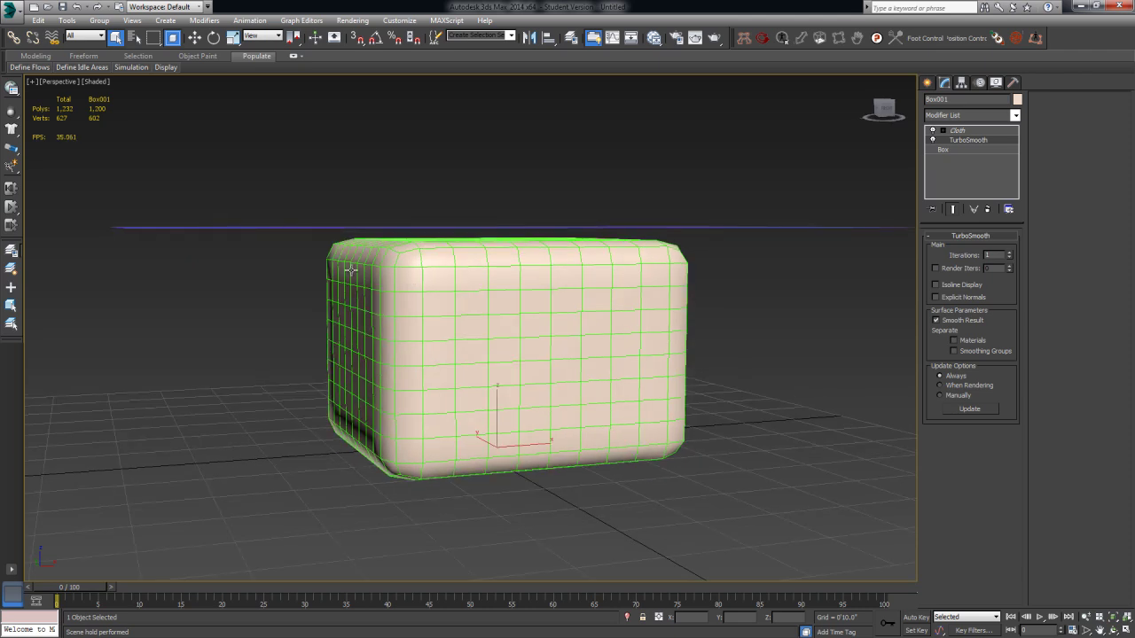
pyautogui.click(1009, 252)
pyautogui.keyDown('alt'); pyautogui.moveTo(526, 365); pyautogui.dragTo(507, 364, button='middle'); pyautogui.keyUp('alt')
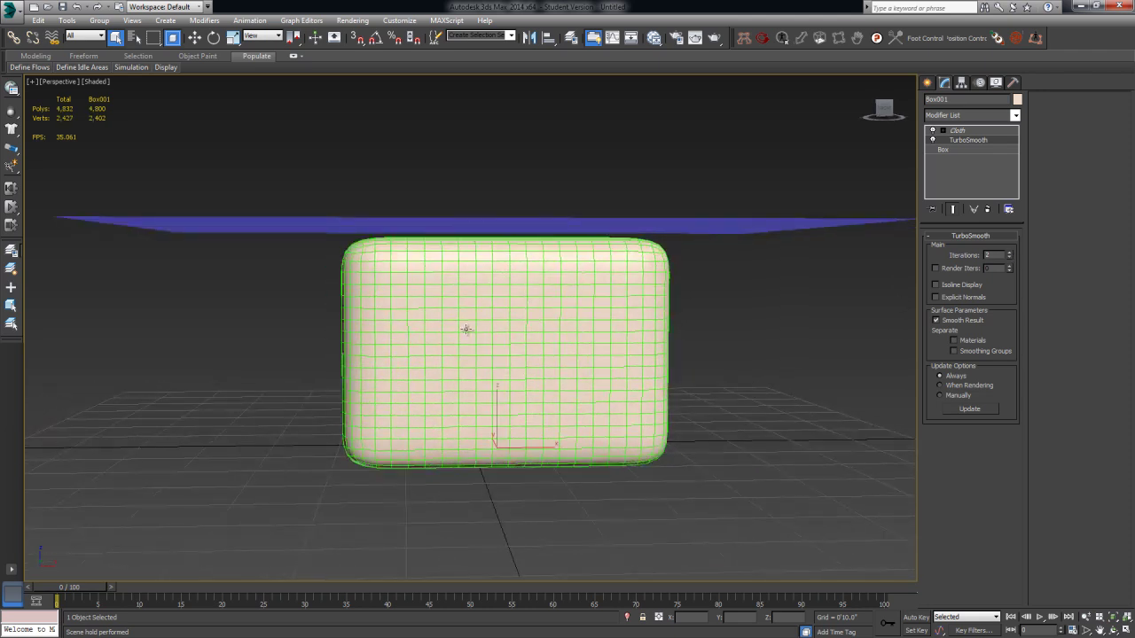
pyautogui.keyDown('alt'); pyautogui.moveTo(418, 257); pyautogui.dragTo(428, 296, button='middle'); pyautogui.keyUp('alt')
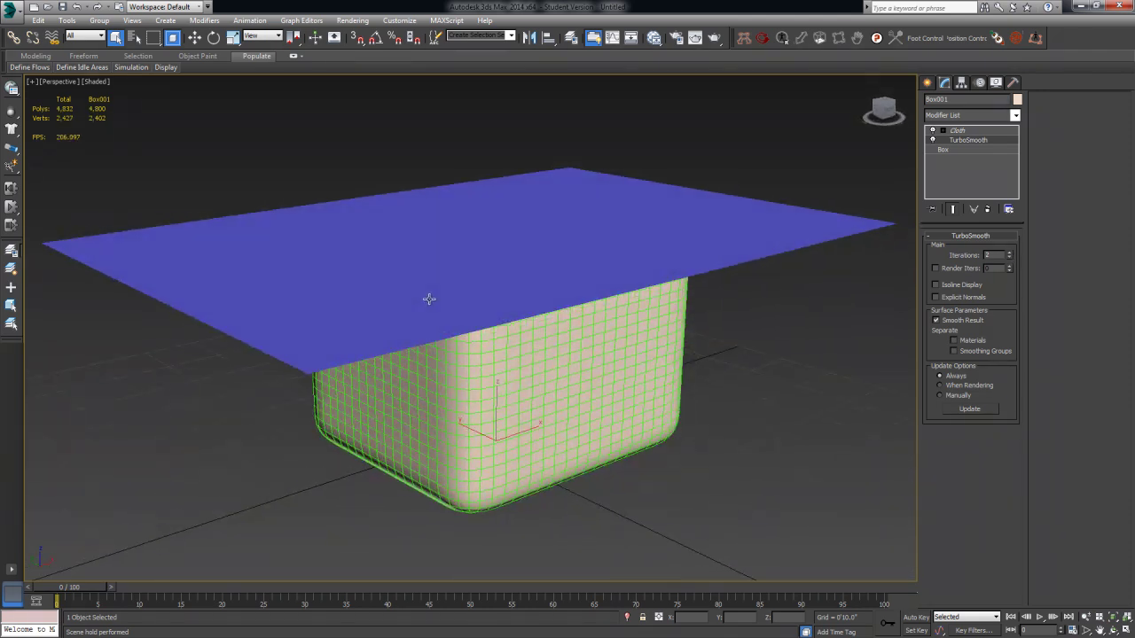
# Set Plane001's length and width segments to 15 each at its base level, holding the scene before continuing
pyautogui.click(428, 296)
pyautogui.click(981, 142)
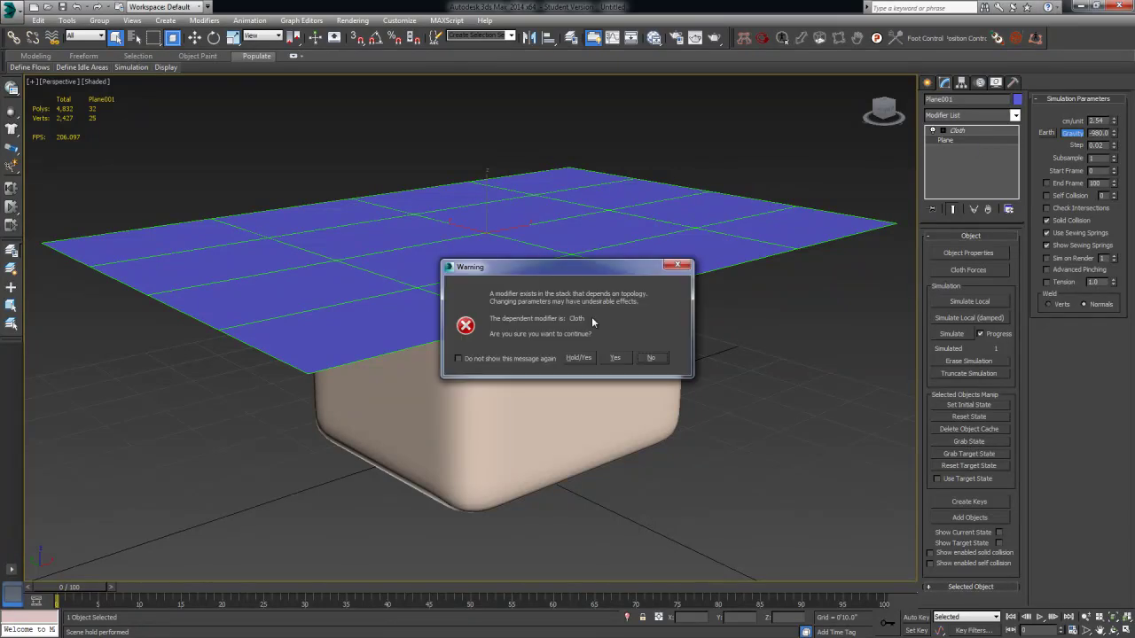
pyautogui.click(580, 357)
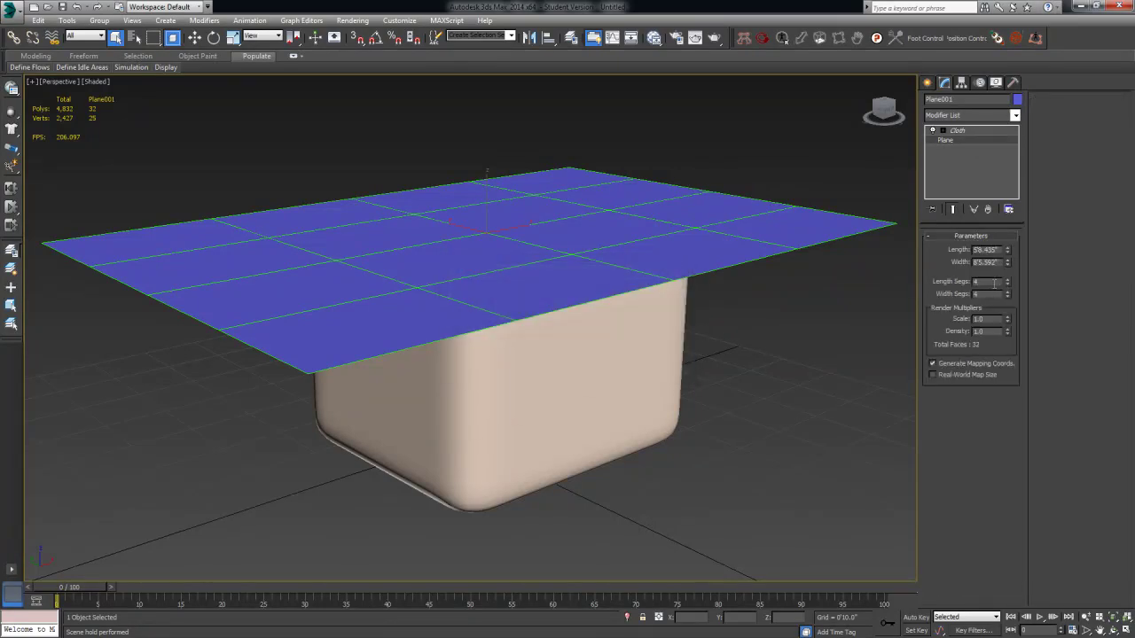
pyautogui.write('15')
pyautogui.press('Tab')
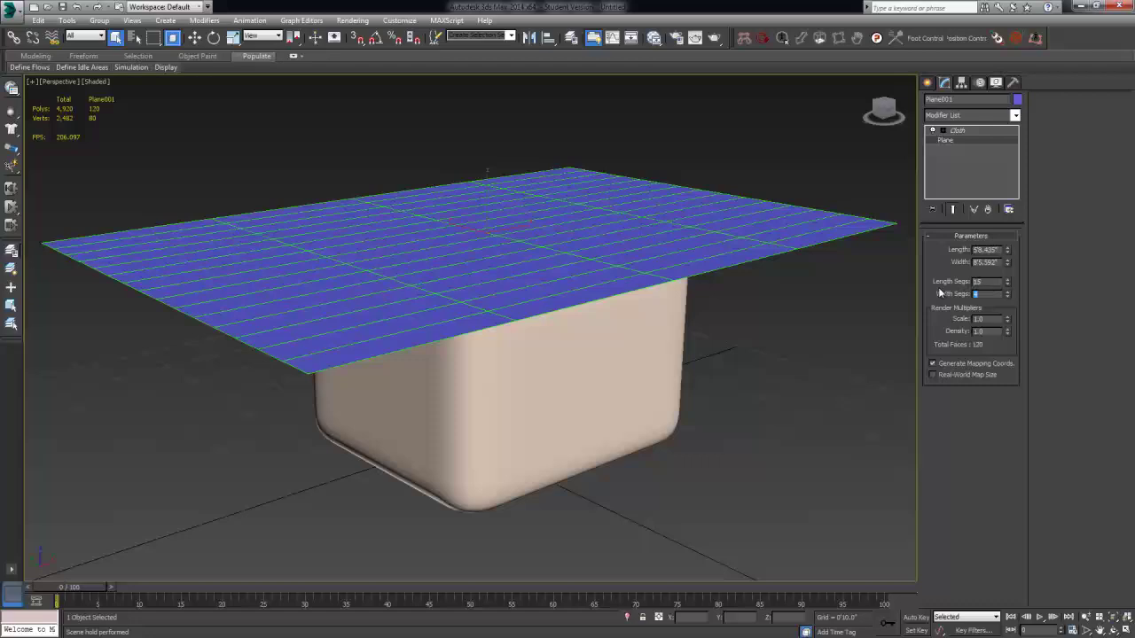
pyautogui.write('15')
pyautogui.press('Tab')
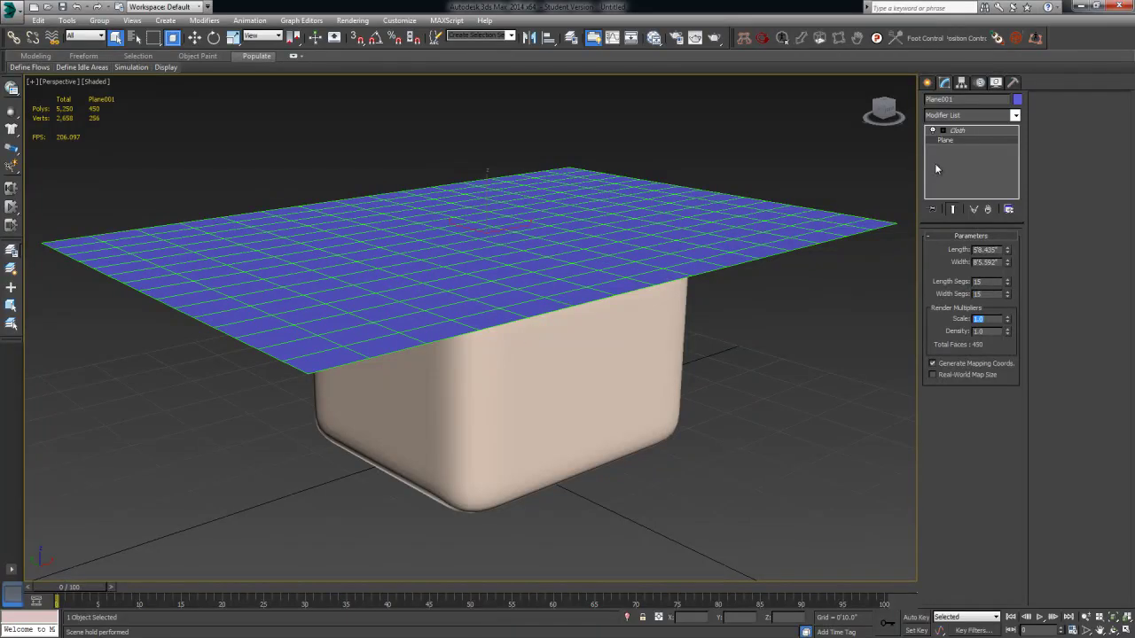
# Add a TurboSmooth modifier to the plane beneath Cloth and set it to 2 iterations
pyautogui.click(991, 115)
pyautogui.click(991, 115)
pyautogui.click(1009, 115)
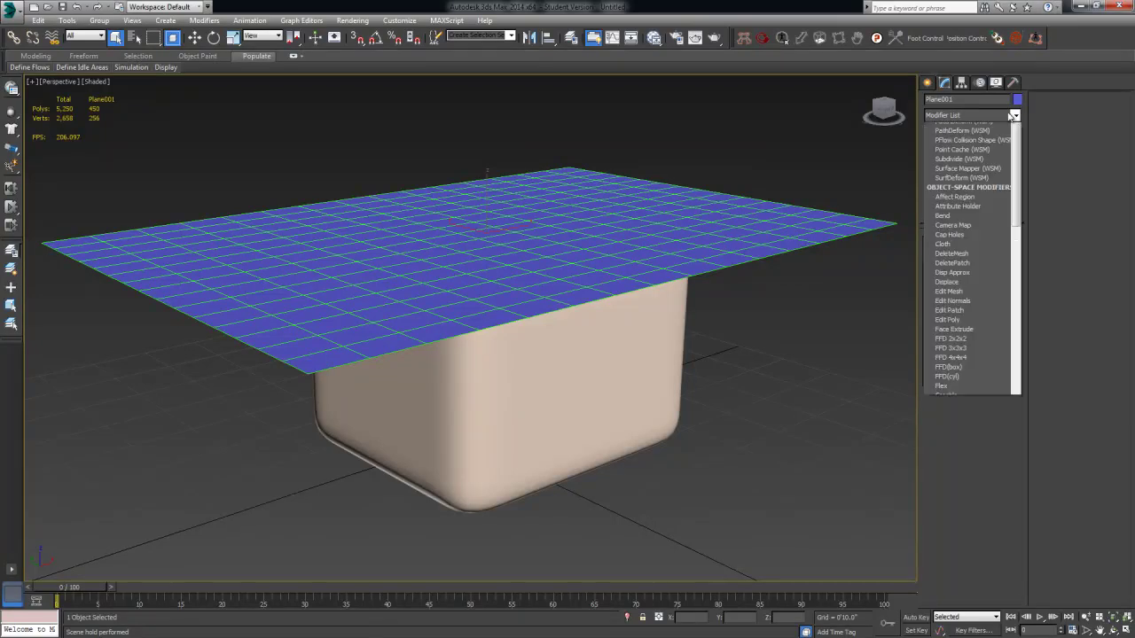
pyautogui.write('tu')
pyautogui.press('Return')
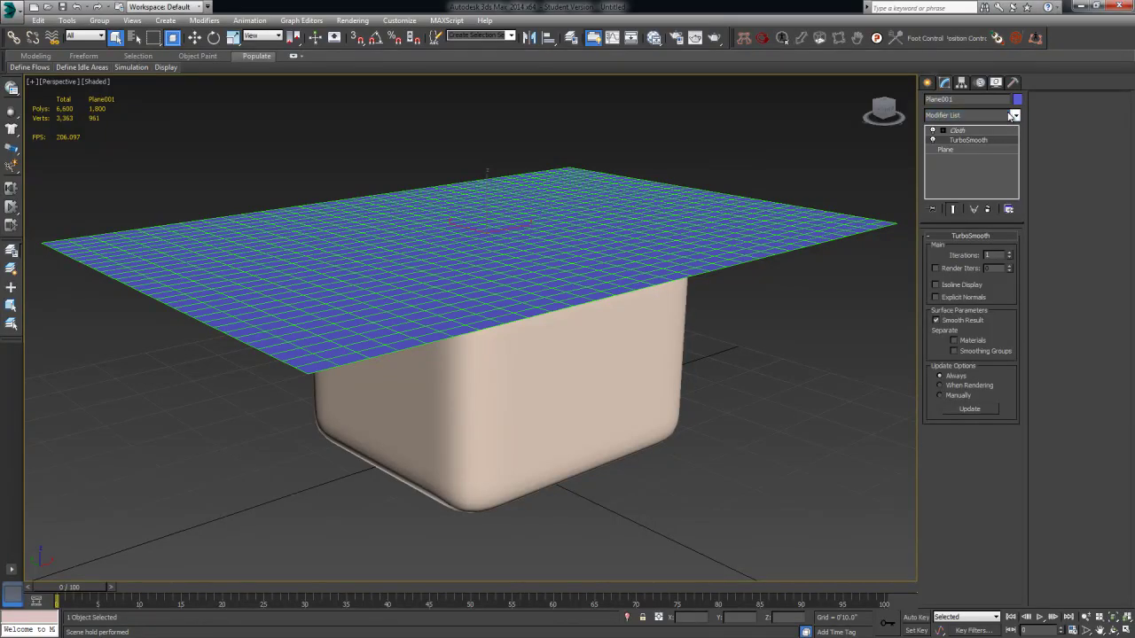
pyautogui.click(1010, 252)
pyautogui.keyDown('alt'); pyautogui.moveTo(741, 321); pyautogui.dragTo(692, 324, button='middle'); pyautogui.keyUp('alt')
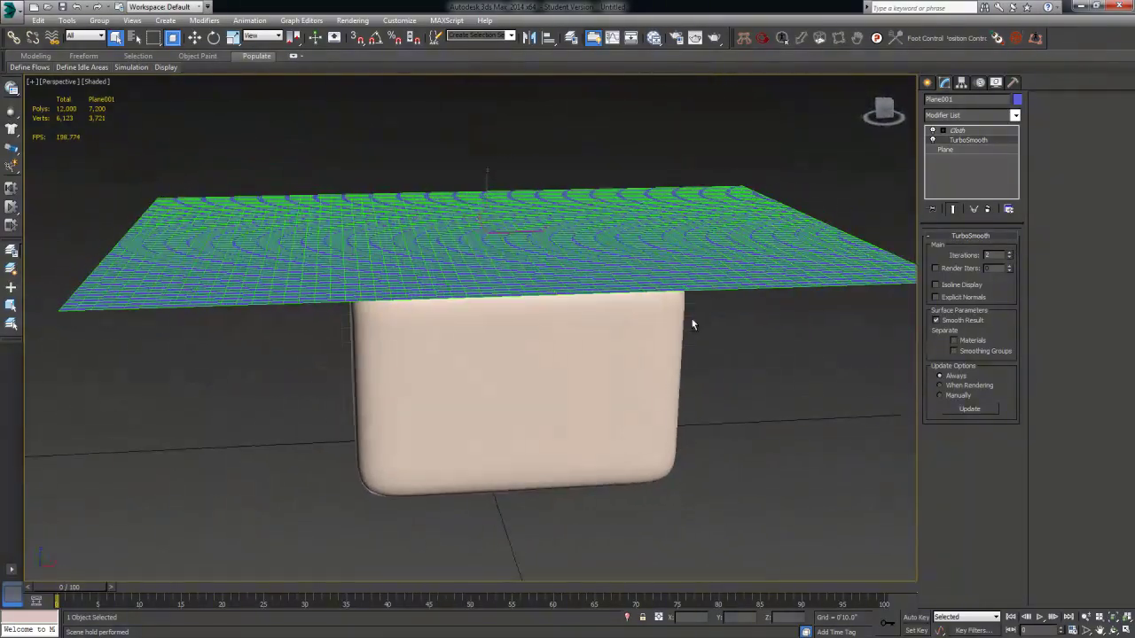
pyautogui.keyDown('alt'); pyautogui.moveTo(739, 376); pyautogui.dragTo(661, 305, button='middle'); pyautogui.keyUp('alt')
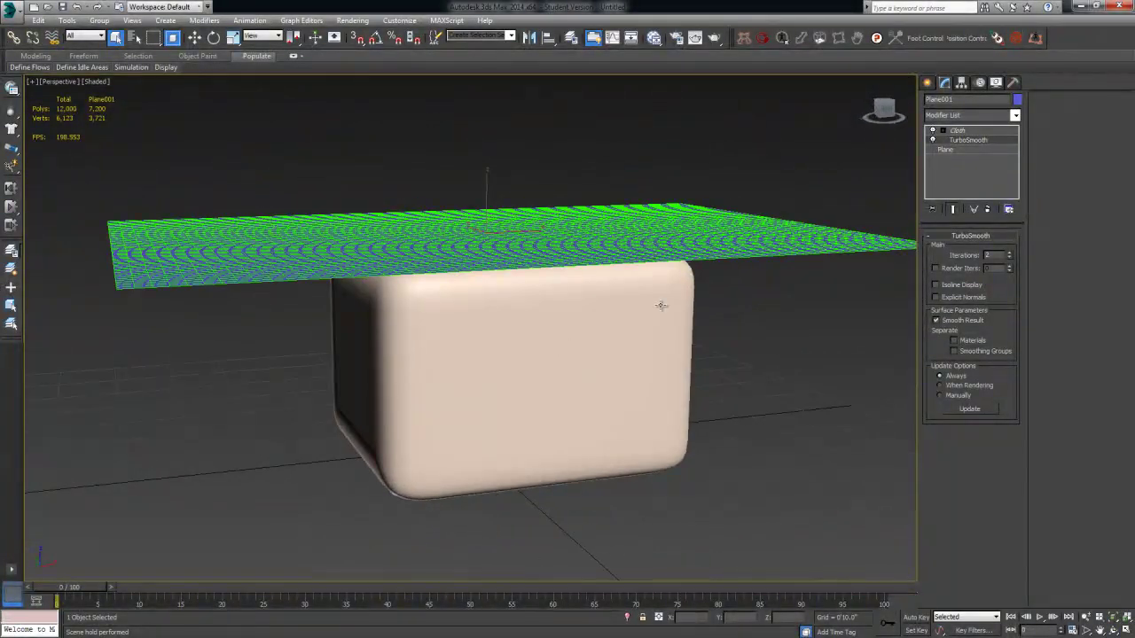
# Run Simulate Local from the plane's Cloth modifier, inspect the drape from several sides and stop the simulation
pyautogui.click(979, 131)
pyautogui.click(970, 301)
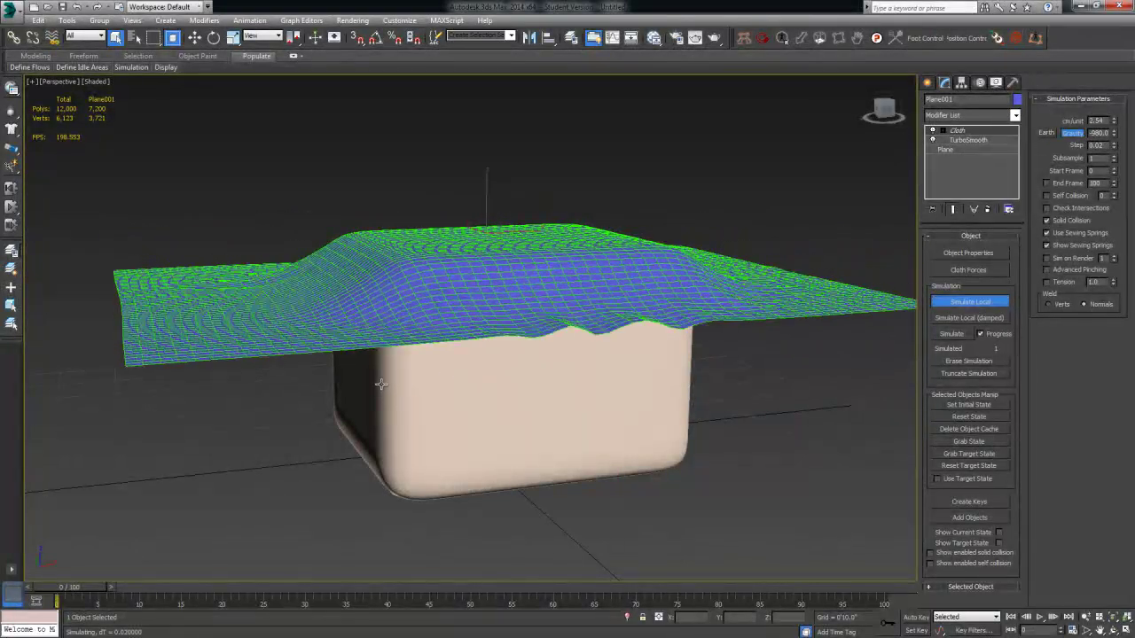
pyautogui.keyDown('alt'); pyautogui.moveTo(448, 370); pyautogui.dragTo(507, 384, button='middle'); pyautogui.keyUp('alt')
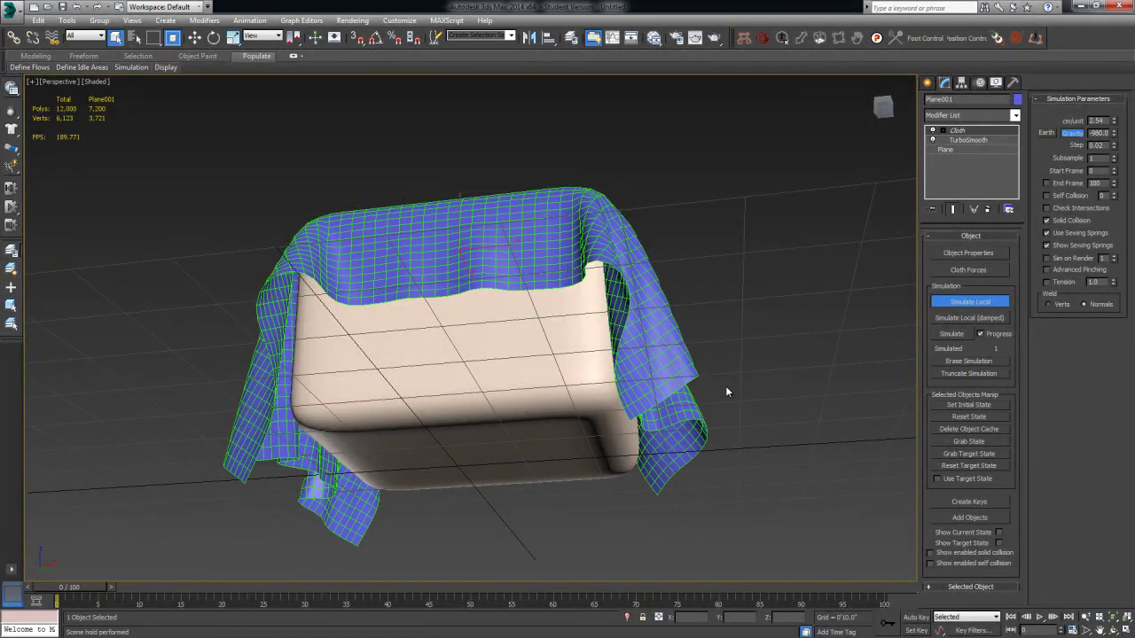
pyautogui.keyDown('alt'); pyautogui.moveTo(726, 391); pyautogui.dragTo(562, 405, button='middle'); pyautogui.keyUp('alt')
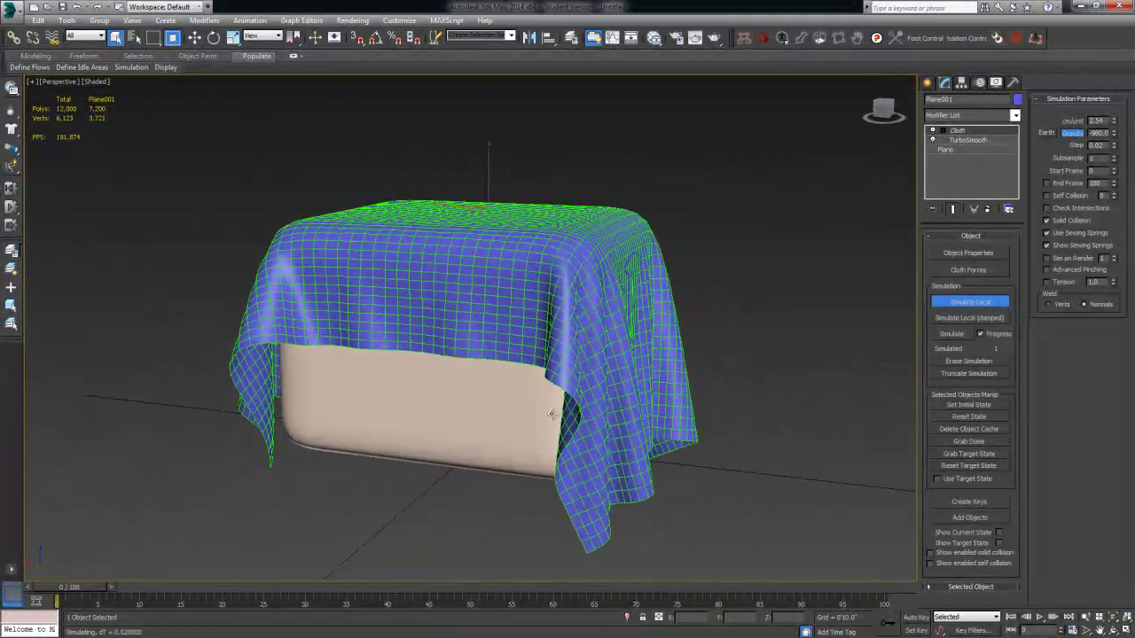
pyautogui.keyDown('alt'); pyautogui.moveTo(555, 313); pyautogui.dragTo(363, 416, button='middle'); pyautogui.keyUp('alt')
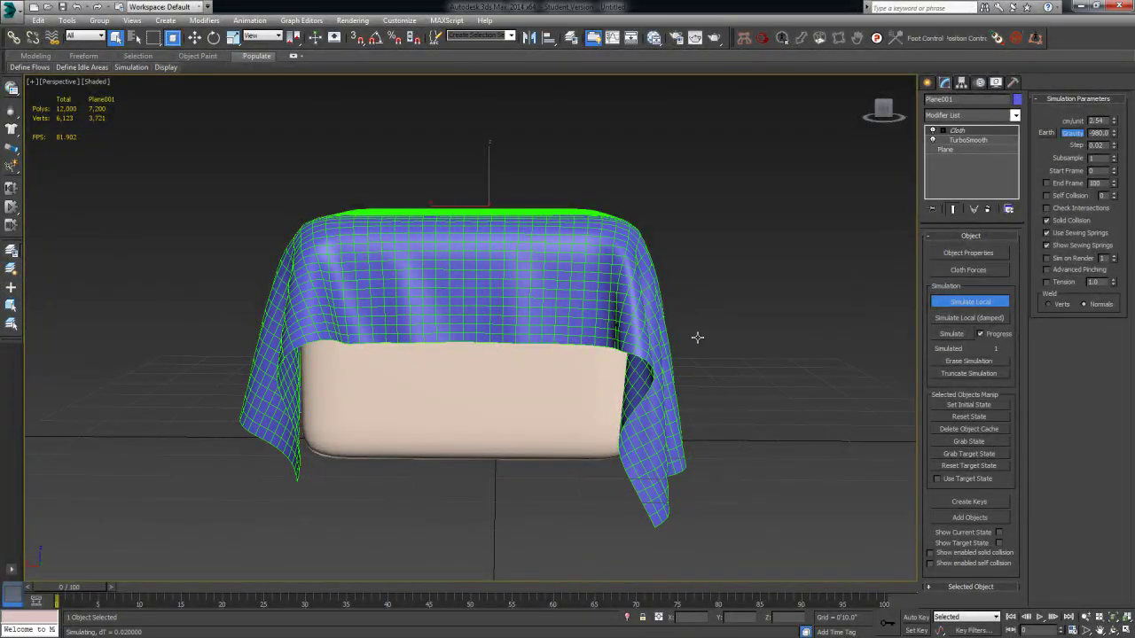
pyautogui.keyDown('alt'); pyautogui.moveTo(213, 303); pyautogui.dragTo(464, 391, button='middle'); pyautogui.keyUp('alt')
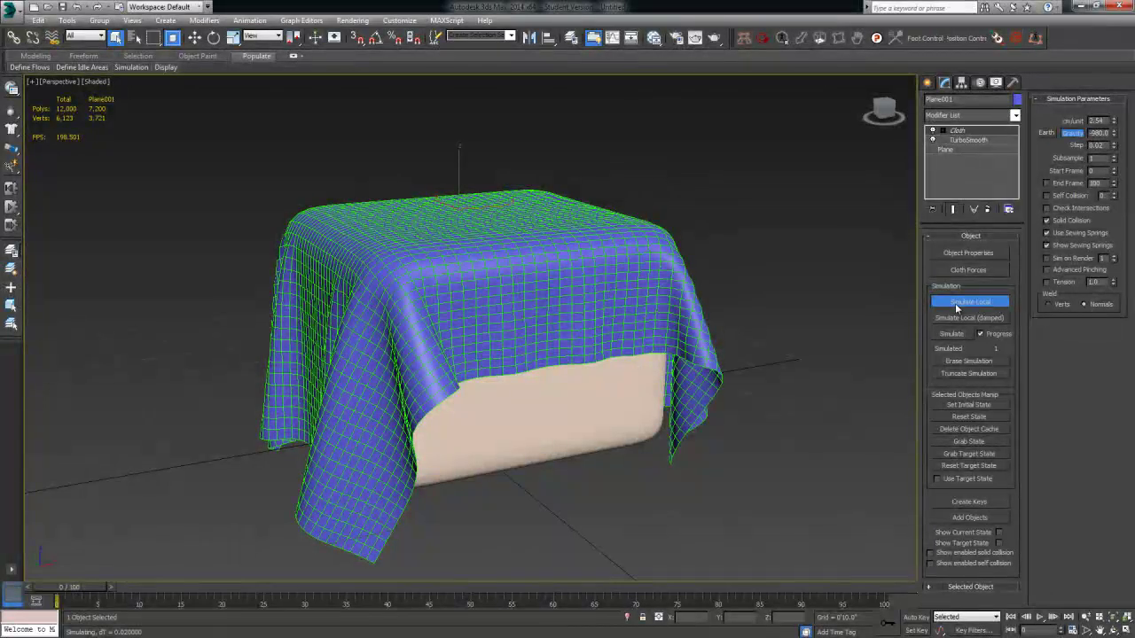
pyautogui.click(968, 303)
# Enable Self Collision in the cloth's simulation parameters and raise its value
pyautogui.keyDown('alt'); pyautogui.moveTo(792, 412); pyautogui.dragTo(554, 432, button='middle'); pyautogui.keyUp('alt')
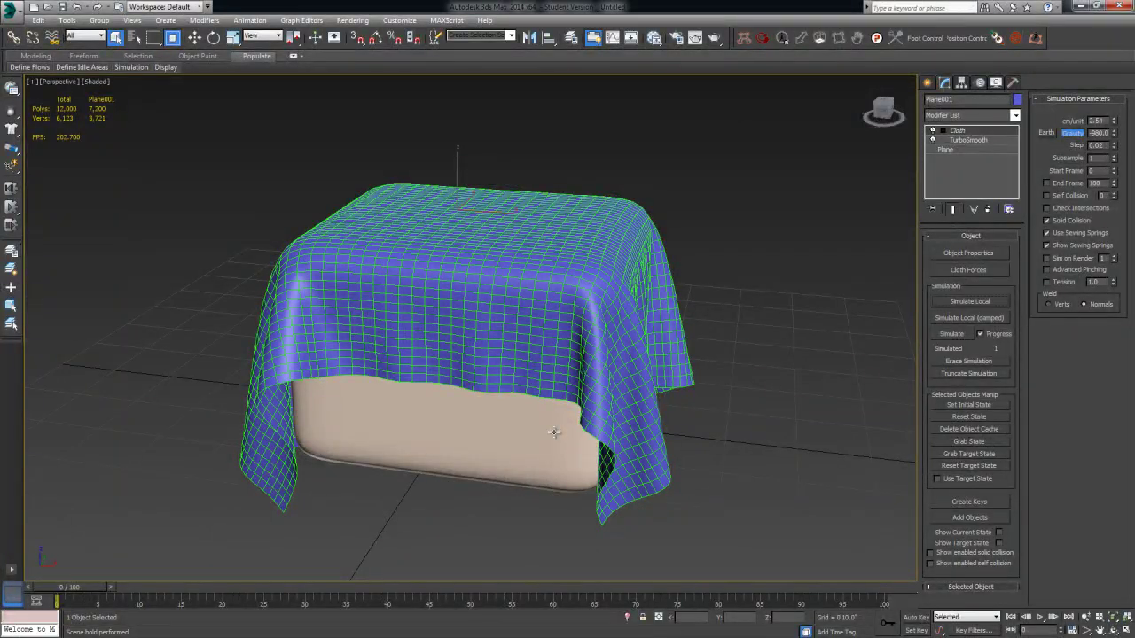
pyautogui.moveTo(571, 361)
pyautogui.keyDown('alt'); pyautogui.mouseDown(button='middle')
pyautogui.moveTo(526, 342)
pyautogui.moveTo(567, 341)
pyautogui.mouseUp(button='middle'); pyautogui.keyUp('alt')
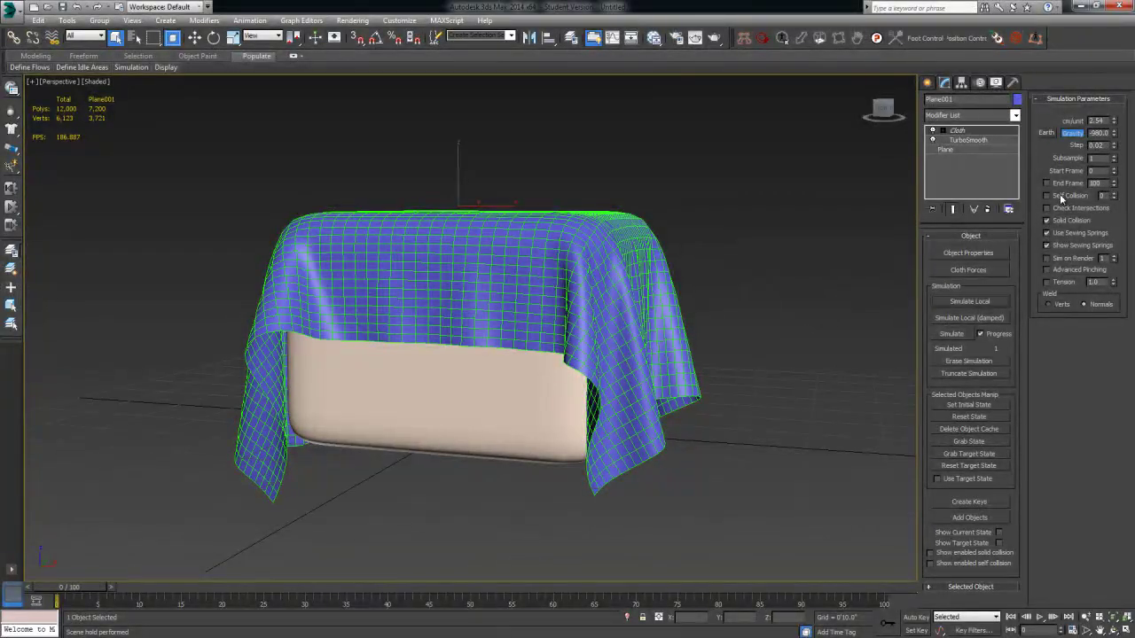
pyautogui.moveTo(1113, 194); pyautogui.dragTo(1112, 188)
pyautogui.keyDown('alt'); pyautogui.moveTo(712, 340); pyautogui.dragTo(604, 351, button='middle'); pyautogui.keyUp('alt')
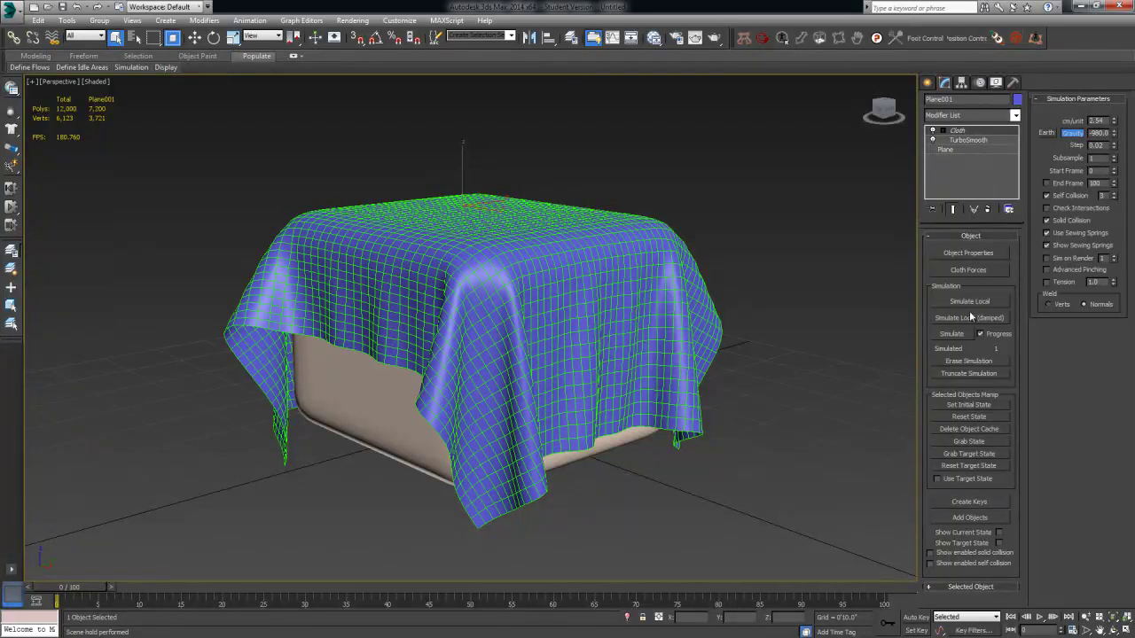
pyautogui.keyDown('alt'); pyautogui.moveTo(506, 368); pyautogui.dragTo(472, 320, button='middle'); pyautogui.keyUp('alt')
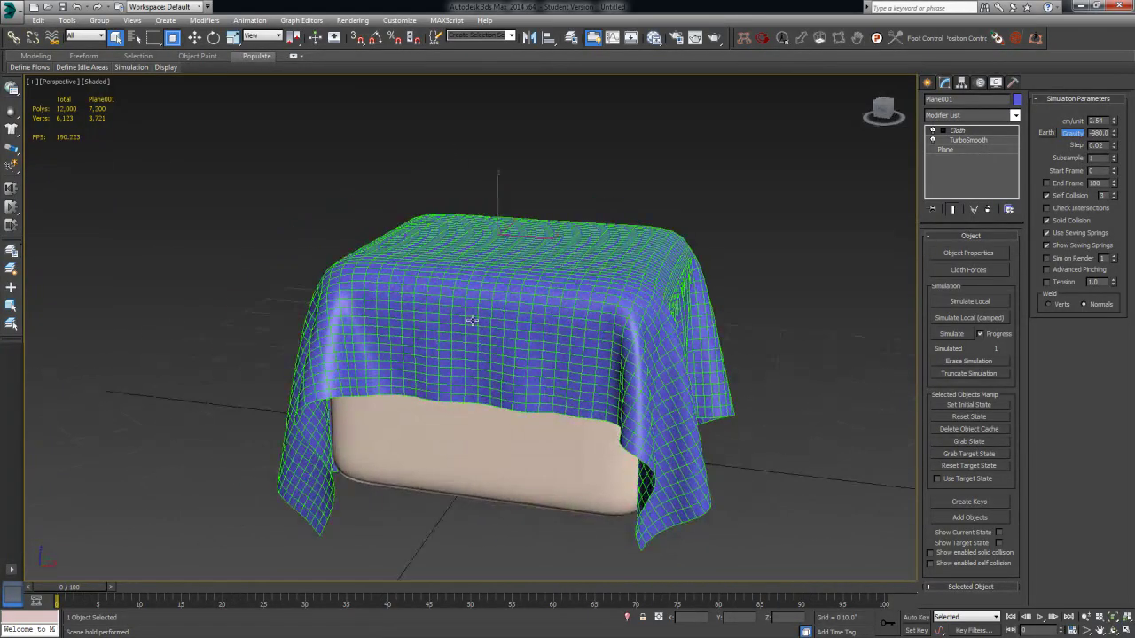
# Reset the cloth's state, activate the Move tool and inspect the gap between the plane and the box
pyautogui.click(969, 417)
pyautogui.press('w')
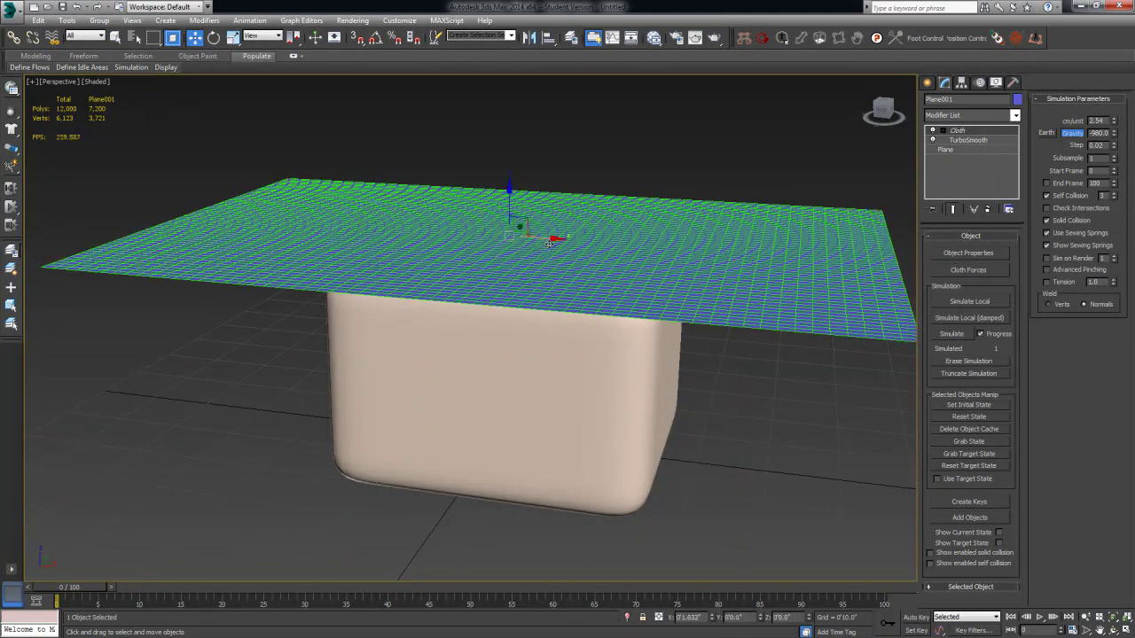
pyautogui.keyDown('alt'); pyautogui.moveTo(570, 324); pyautogui.dragTo(573, 296, button='middle'); pyautogui.keyUp('alt')
pyautogui.scroll(3, 572, 296)
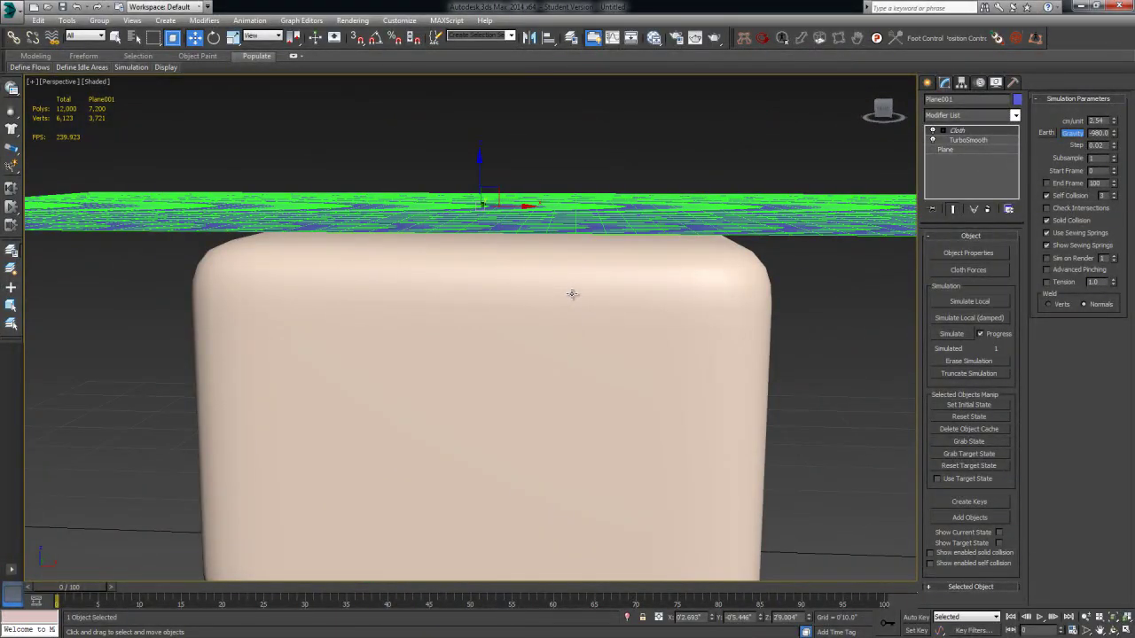
pyautogui.scroll(-4, 532, 326)
pyautogui.keyDown('alt'); pyautogui.moveTo(520, 324); pyautogui.dragTo(610, 281, button='middle'); pyautogui.keyUp('alt')
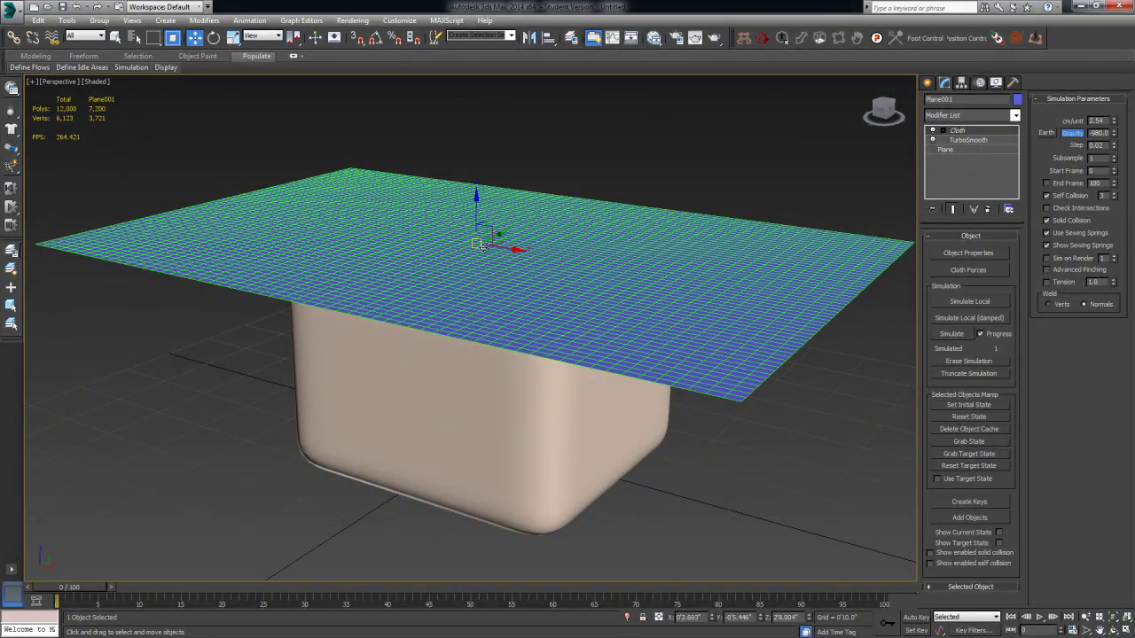
# Run Simulate Local with self collision enabled until the plane drapes over the box, and stop the simulation
pyautogui.click(969, 301)
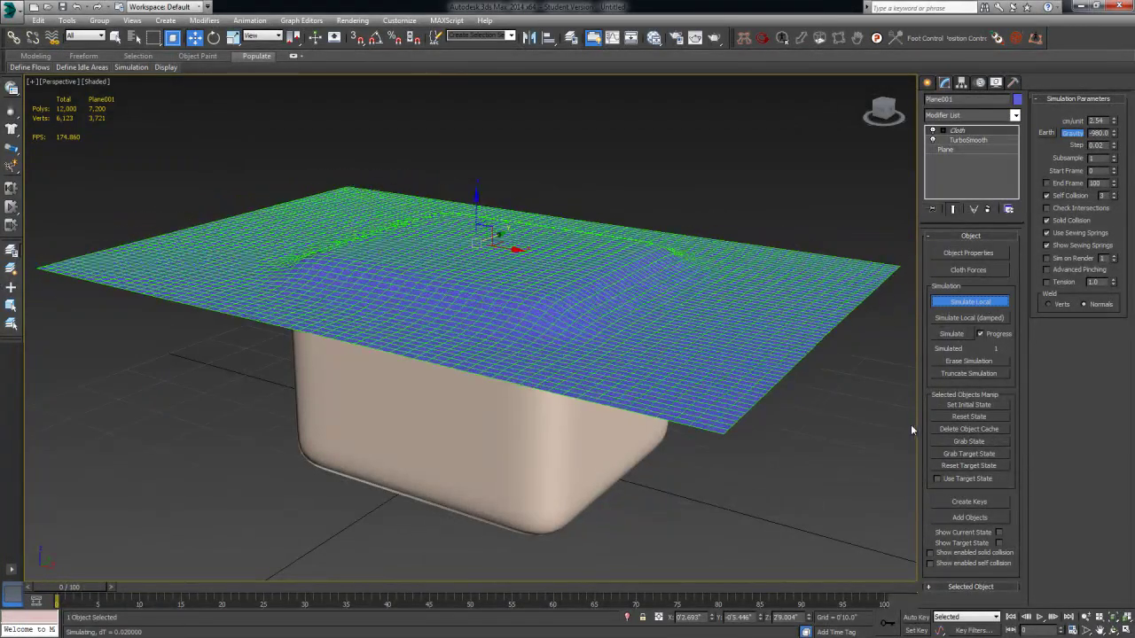
pyautogui.keyDown('alt'); pyautogui.moveTo(727, 368); pyautogui.dragTo(533, 382, button='middle'); pyautogui.keyUp('alt')
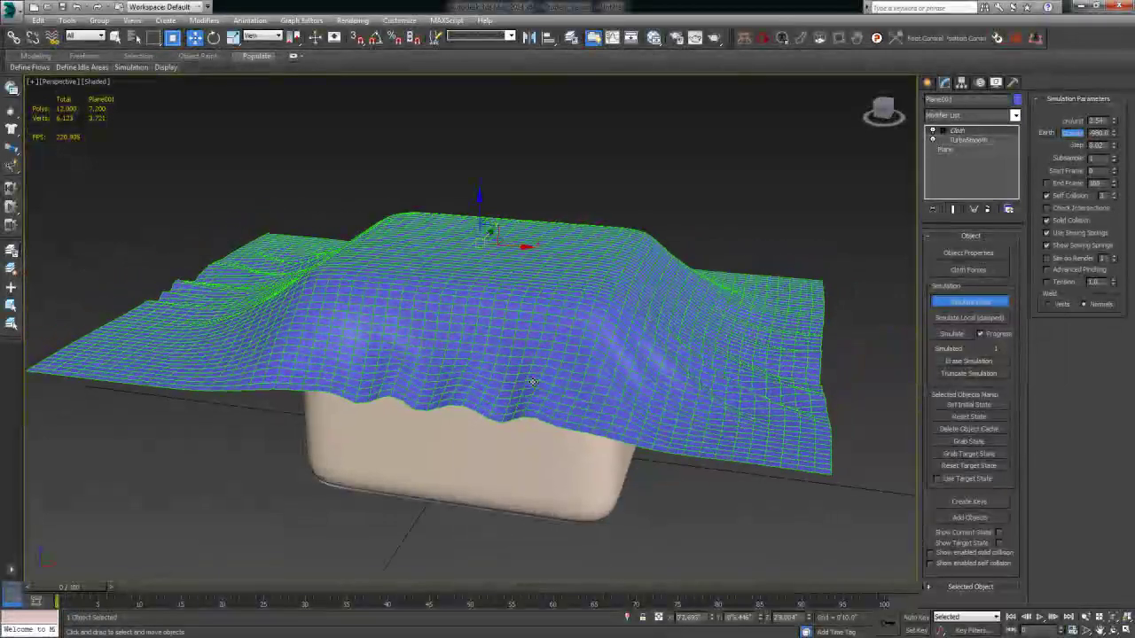
pyautogui.click(999, 301)
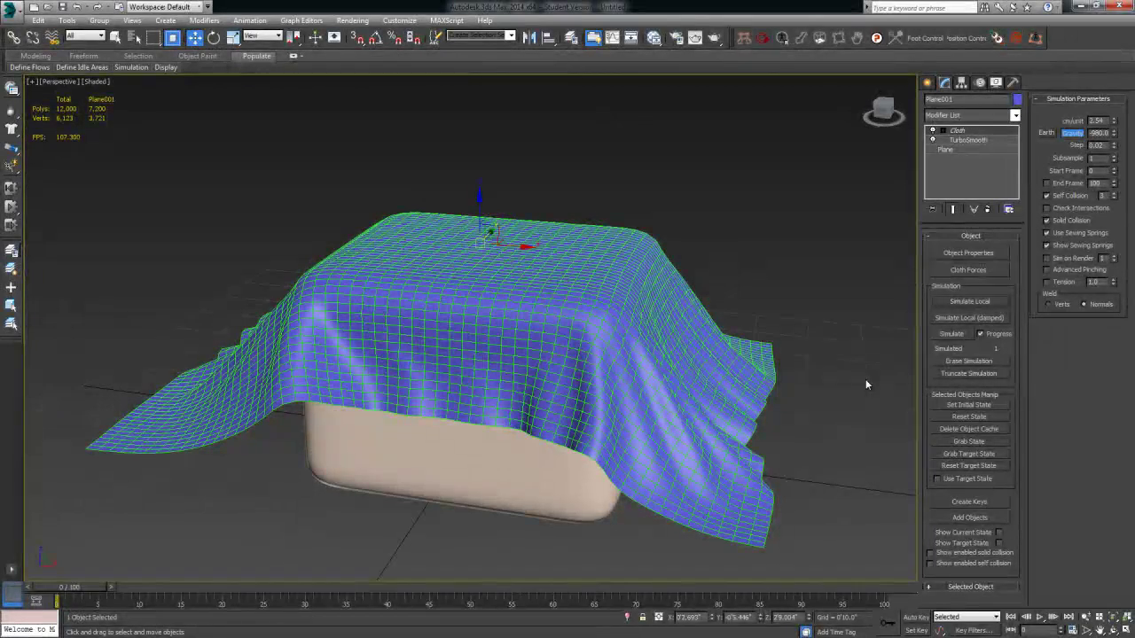
# Run Simulate Local (damped) to settle the drape further around the box, and stop it
pyautogui.keyDown('alt'); pyautogui.moveTo(608, 379); pyautogui.dragTo(804, 346, button='middle'); pyautogui.keyUp('alt')
pyautogui.click(972, 316)
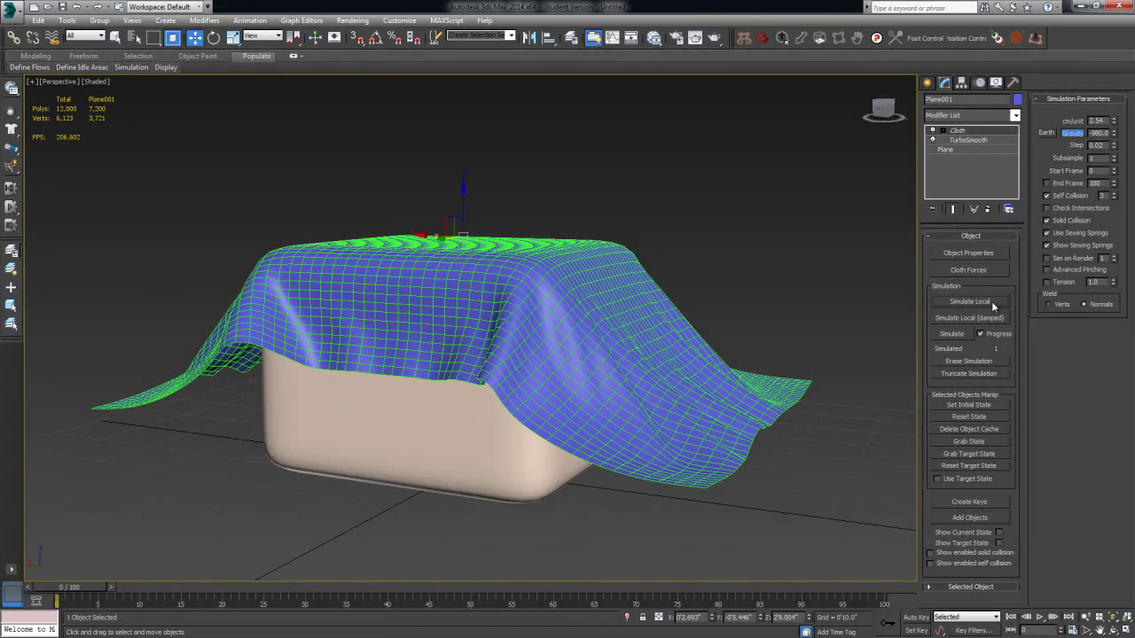
pyautogui.click(991, 319)
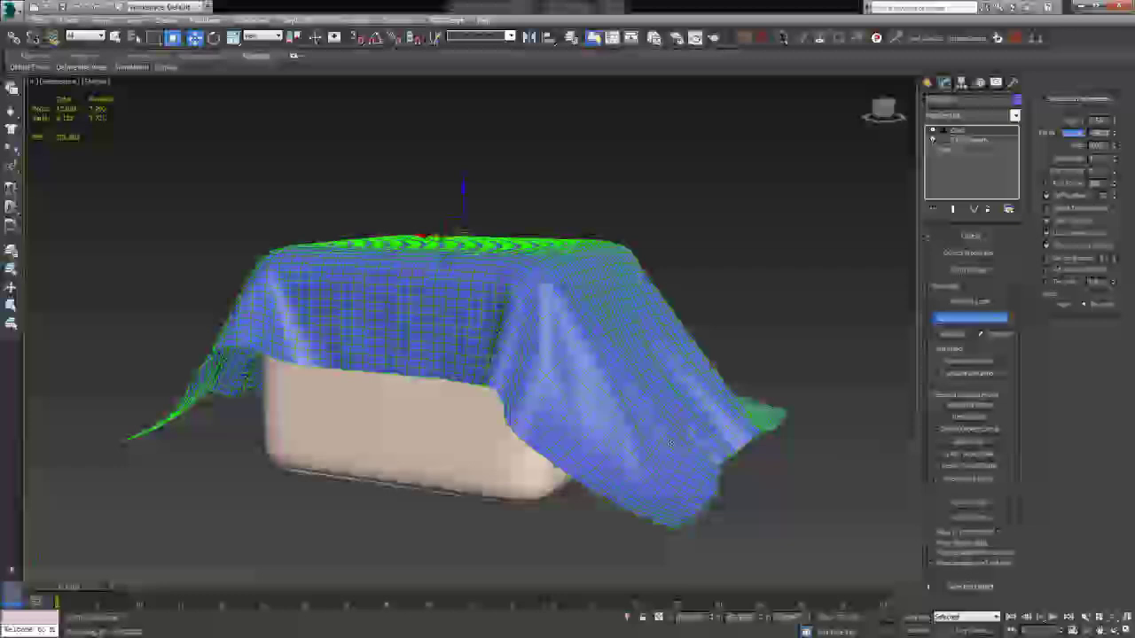
pyautogui.keyDown('alt'); pyautogui.moveTo(611, 479); pyautogui.dragTo(431, 469, button='middle'); pyautogui.keyUp('alt')
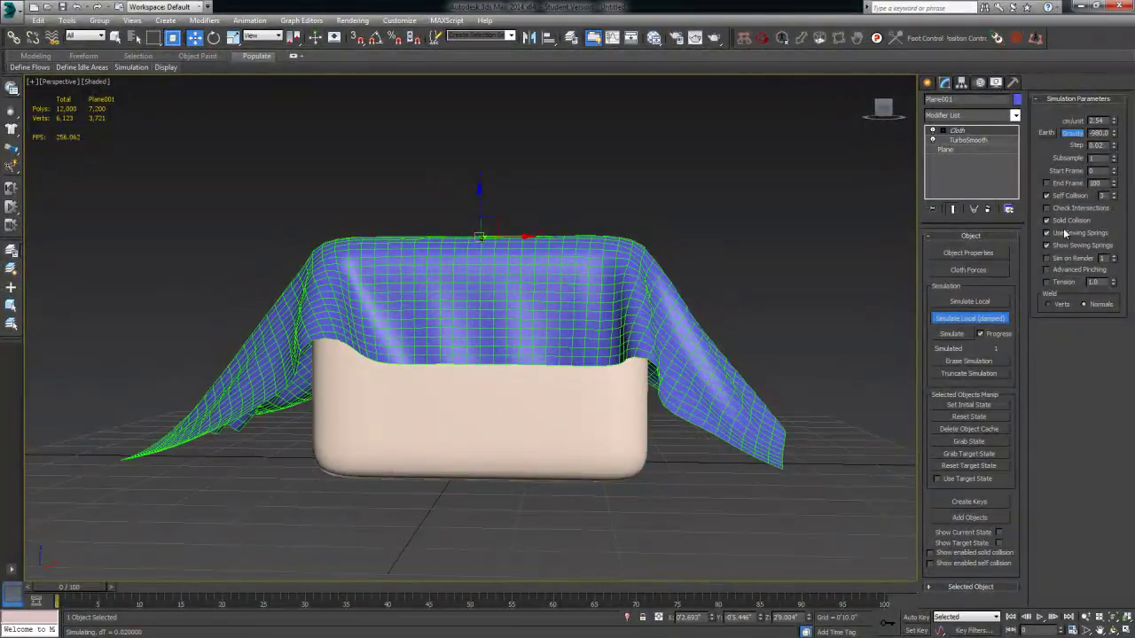
pyautogui.keyDown('alt'); pyautogui.moveTo(618, 431); pyautogui.dragTo(603, 390, button='middle'); pyautogui.keyUp('alt')
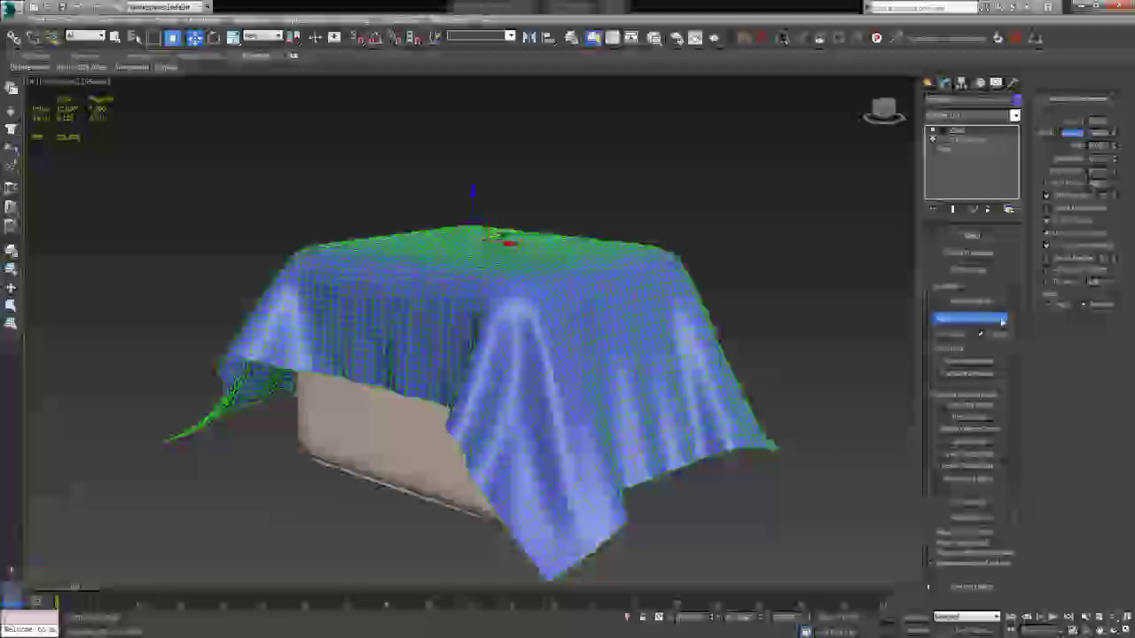
pyautogui.click(998, 319)
pyautogui.keyDown('alt'); pyautogui.moveTo(575, 433); pyautogui.dragTo(562, 432, button='middle'); pyautogui.keyUp('alt')
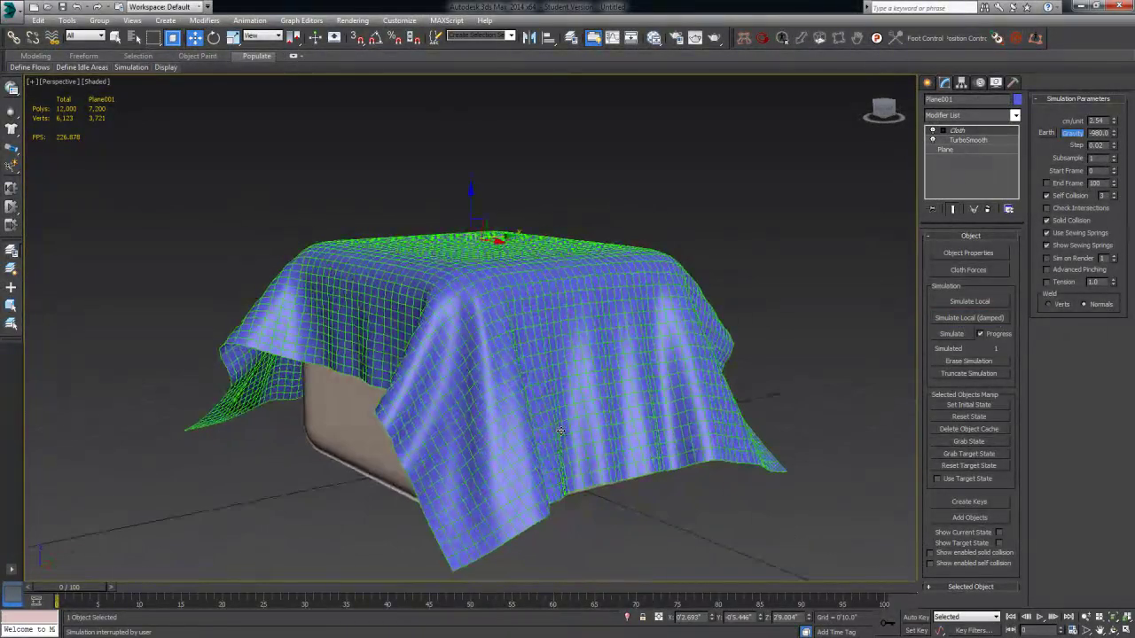
# Deselect the cloth to examine its folds from several sides, and reselect it to inspect the hanging corner up close
pyautogui.click(676, 519)
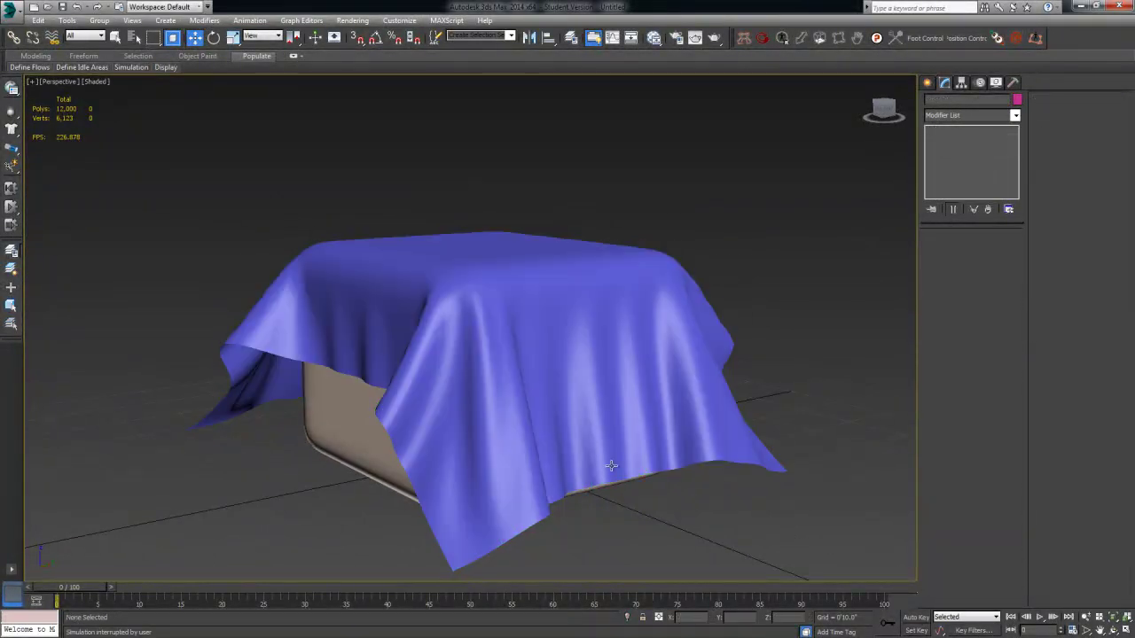
pyautogui.keyDown('alt'); pyautogui.moveTo(729, 451); pyautogui.dragTo(611, 469, button='middle'); pyautogui.keyUp('alt')
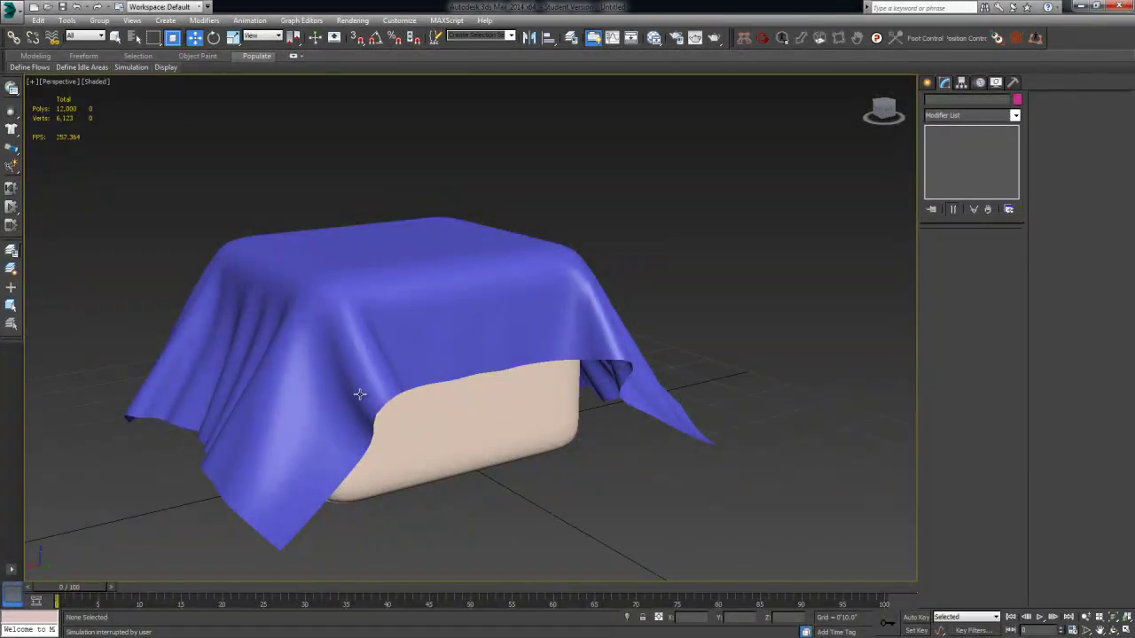
pyautogui.keyDown('alt'); pyautogui.moveTo(363, 400); pyautogui.dragTo(568, 363, button='middle'); pyautogui.keyUp('alt')
pyautogui.keyDown('alt'); pyautogui.moveTo(617, 399); pyautogui.dragTo(564, 388, button='middle'); pyautogui.keyUp('alt')
pyautogui.scroll(3, 672, 410)
pyautogui.click(618, 406)
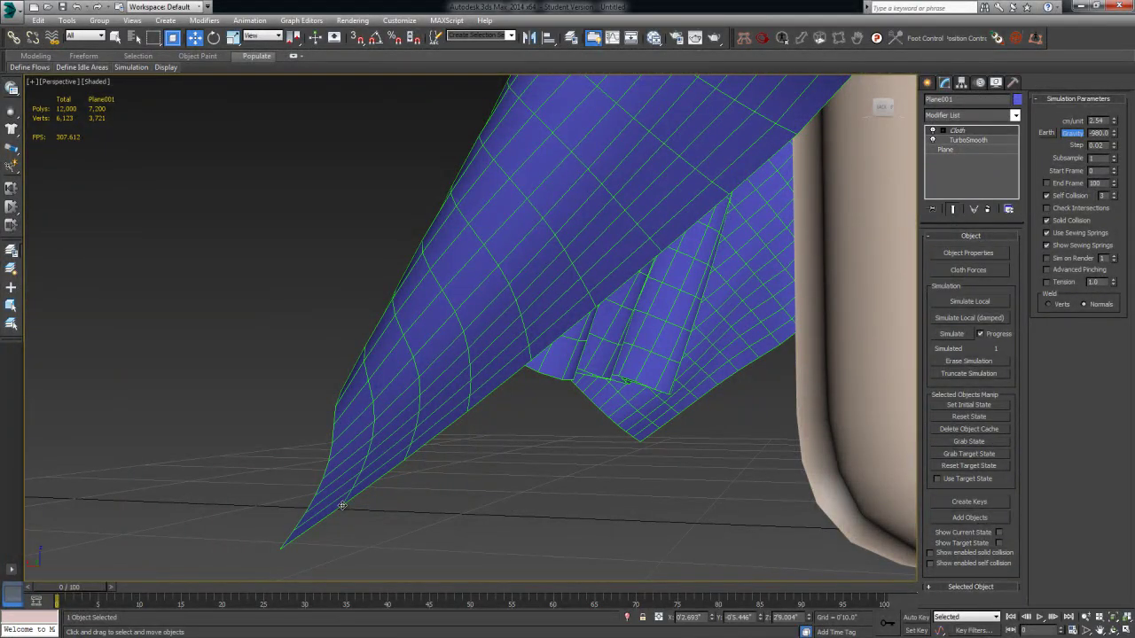
pyautogui.moveTo(342, 505); pyautogui.dragTo(416, 479, button='middle')
pyautogui.scroll(-4, 485, 430)
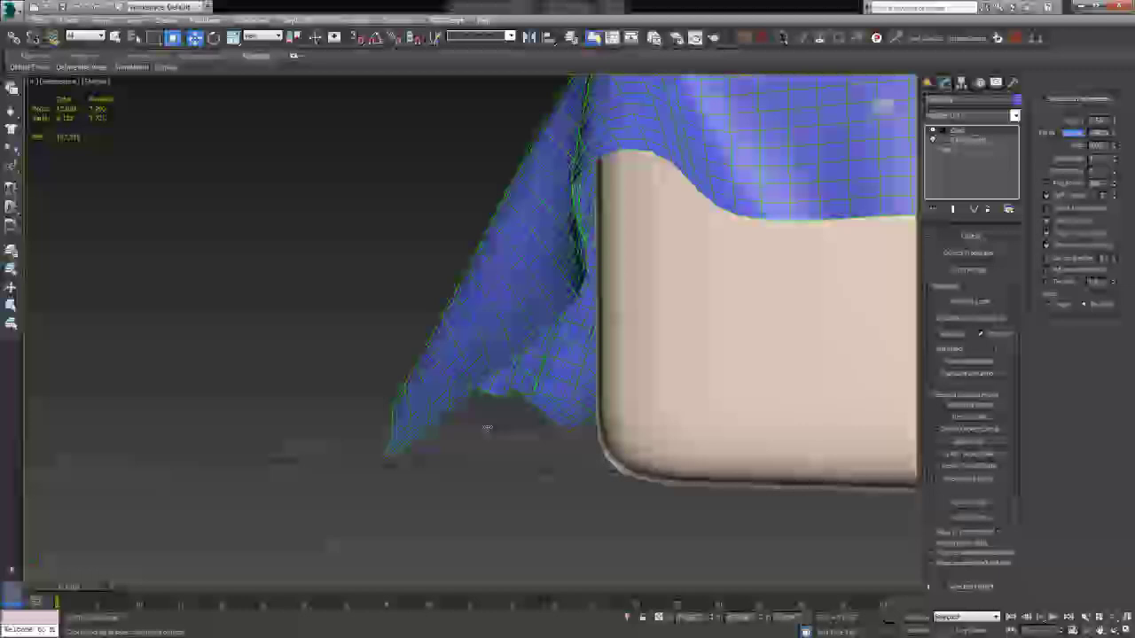
pyautogui.moveTo(704, 398); pyautogui.dragTo(700, 430, button='middle')
pyautogui.scroll(-2, 559, 449)
# Add a Shell modifier above Cloth on the draped plane
pyautogui.click(973, 114)
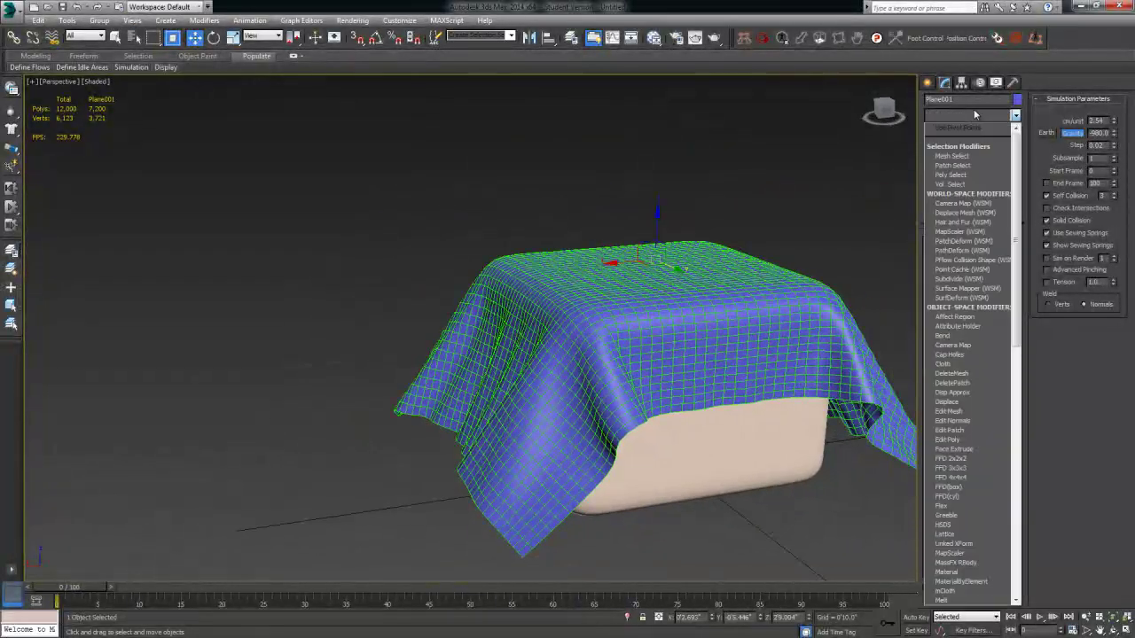
pyautogui.write('sh')
pyautogui.press('Return')
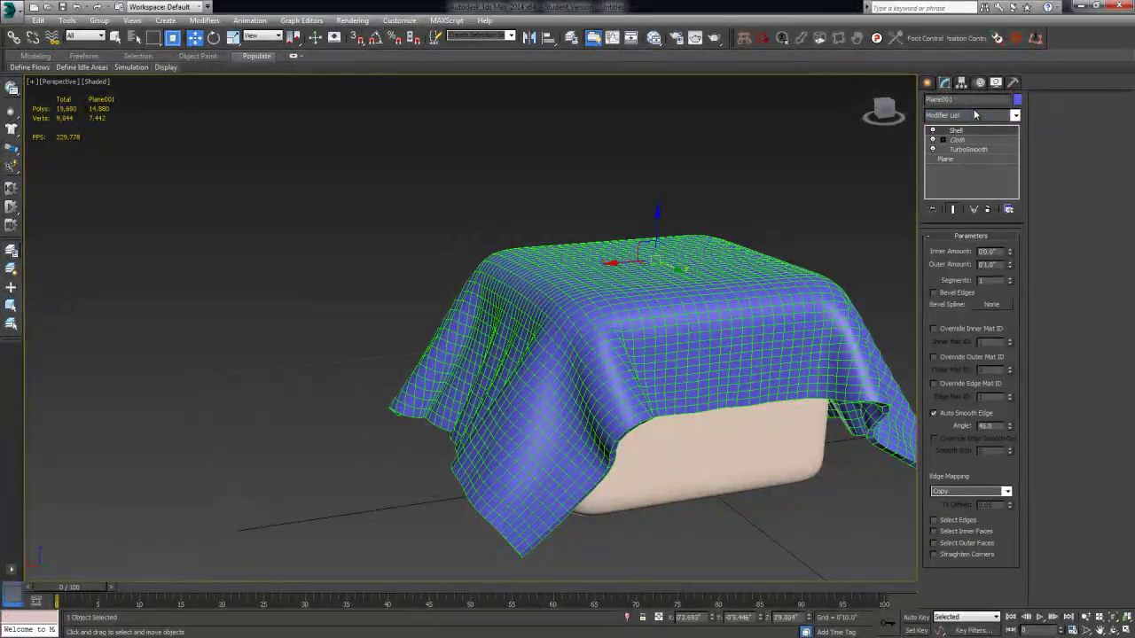
# Set the Shell's Outer Amount to 0'0.34" and check the cloth's edge thickness around the box
pyautogui.moveTo(715, 444); pyautogui.dragTo(704, 375, button='middle')
pyautogui.scroll(4, 704, 375)
pyautogui.moveTo(484, 432)
pyautogui.mouseDown(button='middle')
pyautogui.moveTo(600, 361)
pyautogui.moveTo(591, 354)
pyautogui.mouseUp(button='middle')
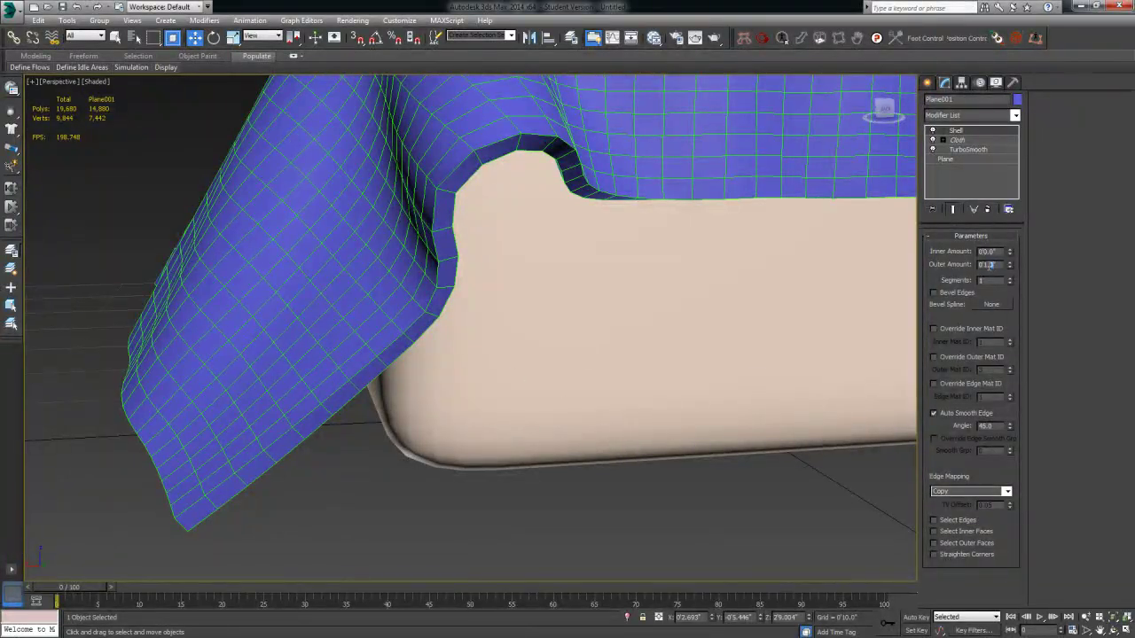
pyautogui.moveTo(1009, 266); pyautogui.dragTo(1050, 304)
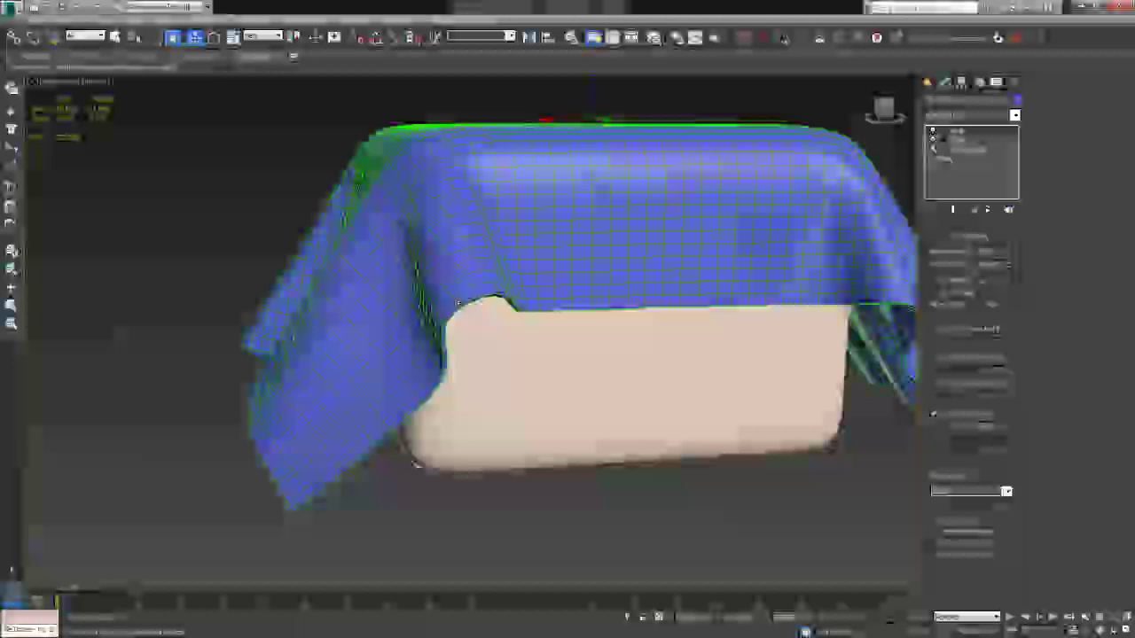
pyautogui.keyDown('alt'); pyautogui.moveTo(469, 313); pyautogui.dragTo(396, 365, button='middle'); pyautogui.keyUp('alt')
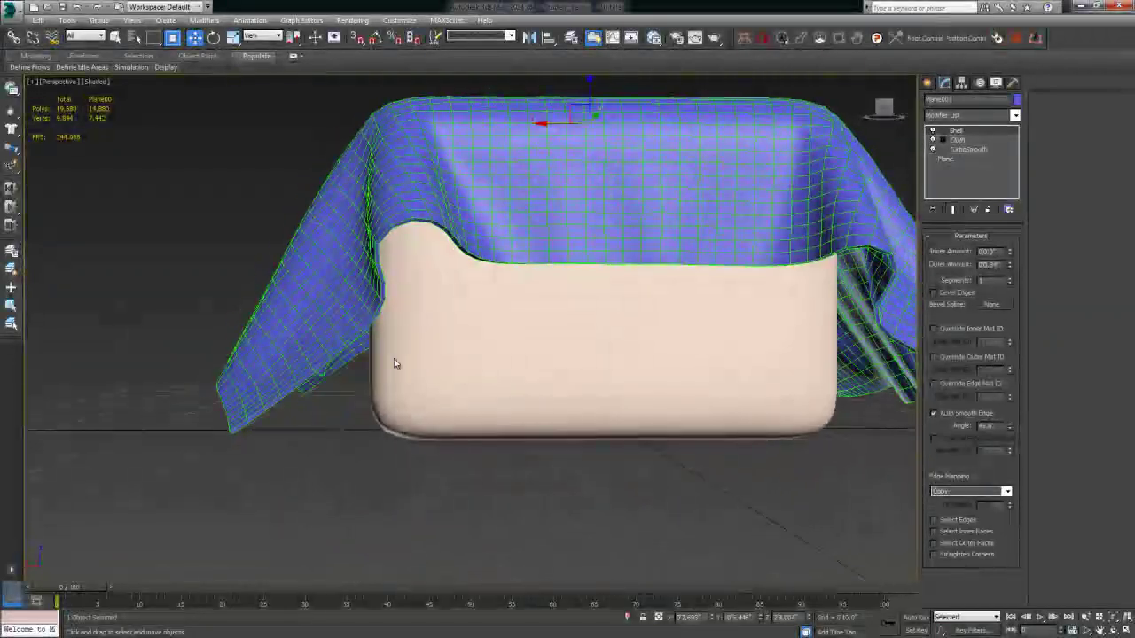
pyautogui.keyDown('alt'); pyautogui.moveTo(262, 410); pyautogui.dragTo(385, 372, button='middle'); pyautogui.keyUp('alt')
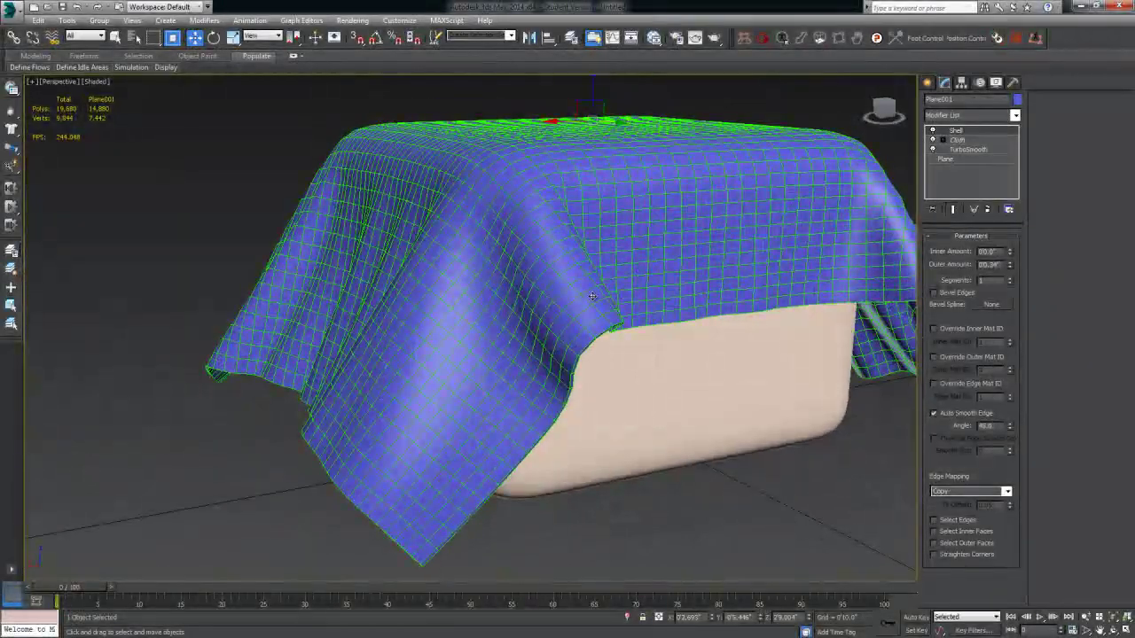
# Add a second TurboSmooth modifier on top of Shell in the plane's modifier stack
pyautogui.click(983, 119)
pyautogui.write('tu')
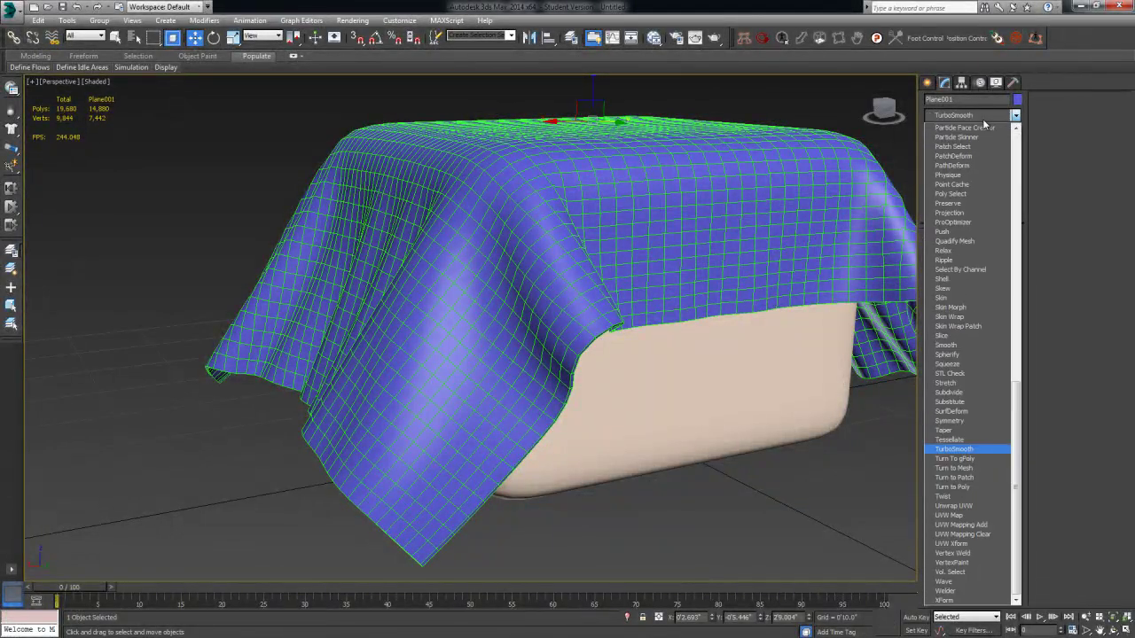
pyautogui.press('Return')
# Inspect the thickened cloth's edge and corner, and set the upper TurboSmooth to 2 iterations
pyautogui.keyDown('alt'); pyautogui.moveTo(689, 360); pyautogui.dragTo(583, 358, button='middle'); pyautogui.keyUp('alt')
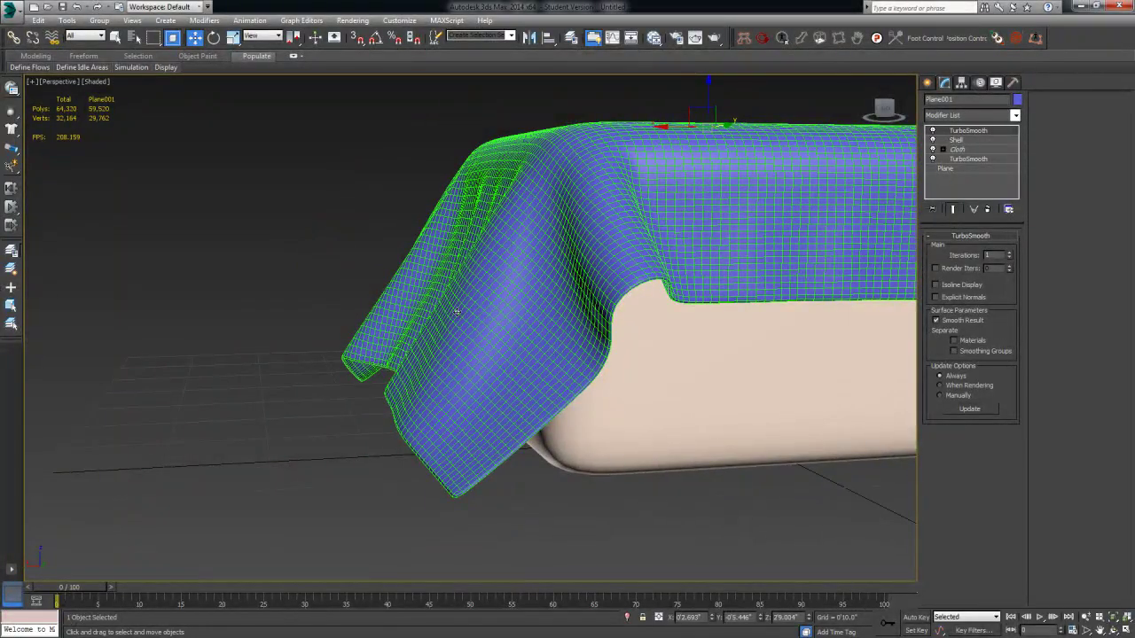
pyautogui.moveTo(443, 407); pyautogui.dragTo(492, 360, button='middle')
pyautogui.scroll(3, 491, 360)
pyautogui.moveTo(441, 408); pyautogui.dragTo(386, 344, button='middle')
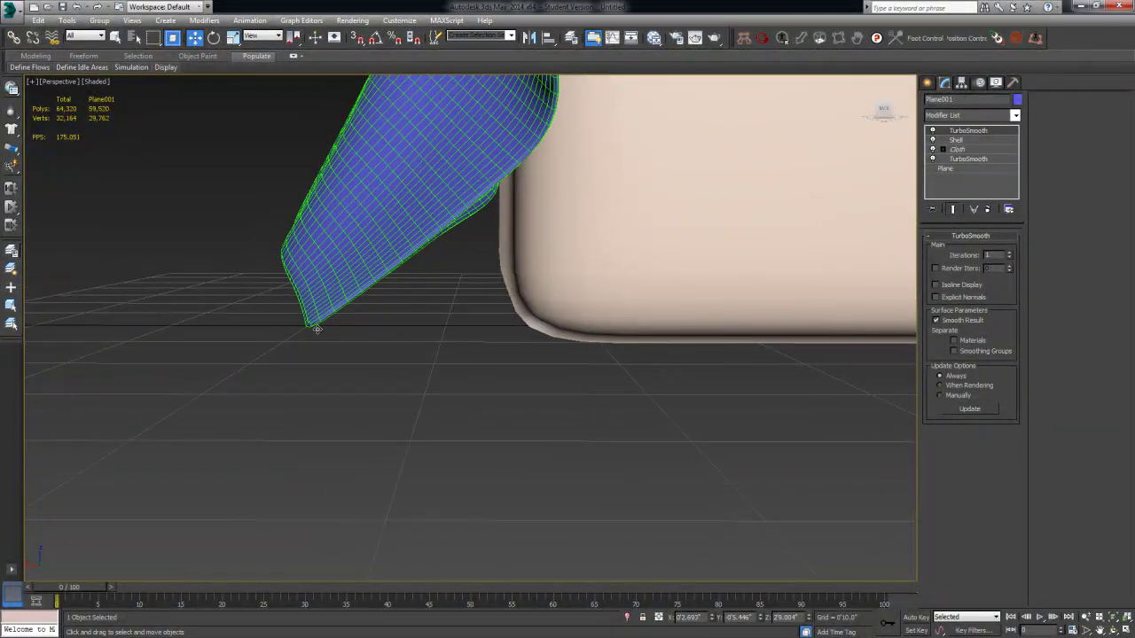
pyautogui.keyDown('alt'); pyautogui.moveTo(312, 321); pyautogui.dragTo(359, 350, button='middle'); pyautogui.keyUp('alt')
pyautogui.moveTo(492, 292); pyautogui.dragTo(830, 275, button='middle')
pyautogui.click(1009, 253)
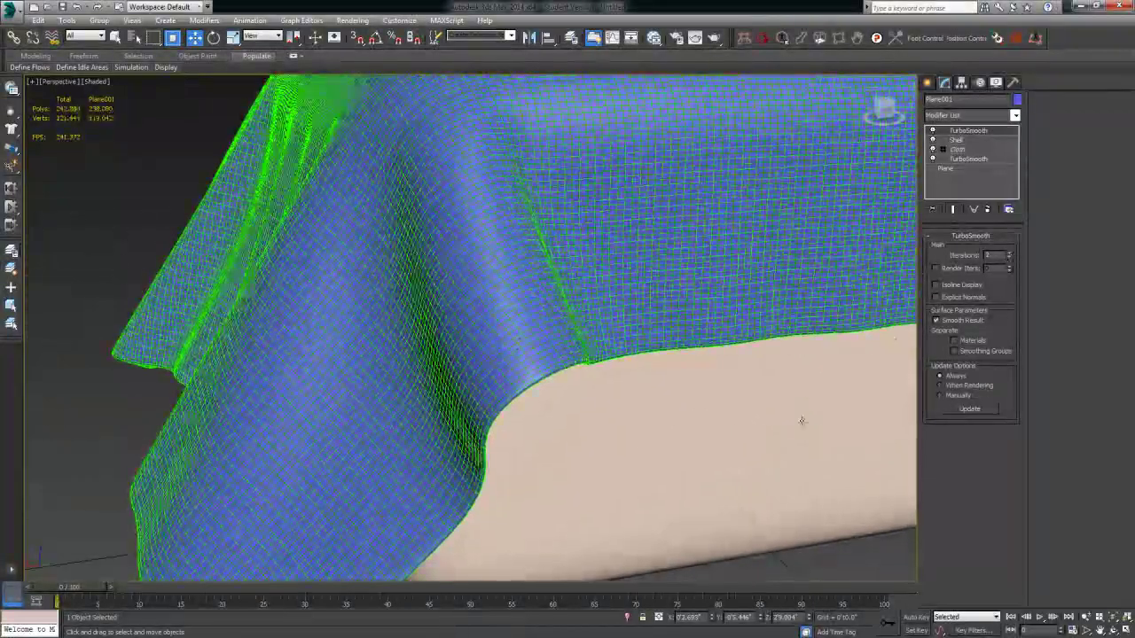
# Examine the smoothed cloth's folds, corners and edges from several sides with the plane deselected
pyautogui.keyDown('alt'); pyautogui.moveTo(801, 421); pyautogui.dragTo(316, 377, button='middle'); pyautogui.keyUp('alt')
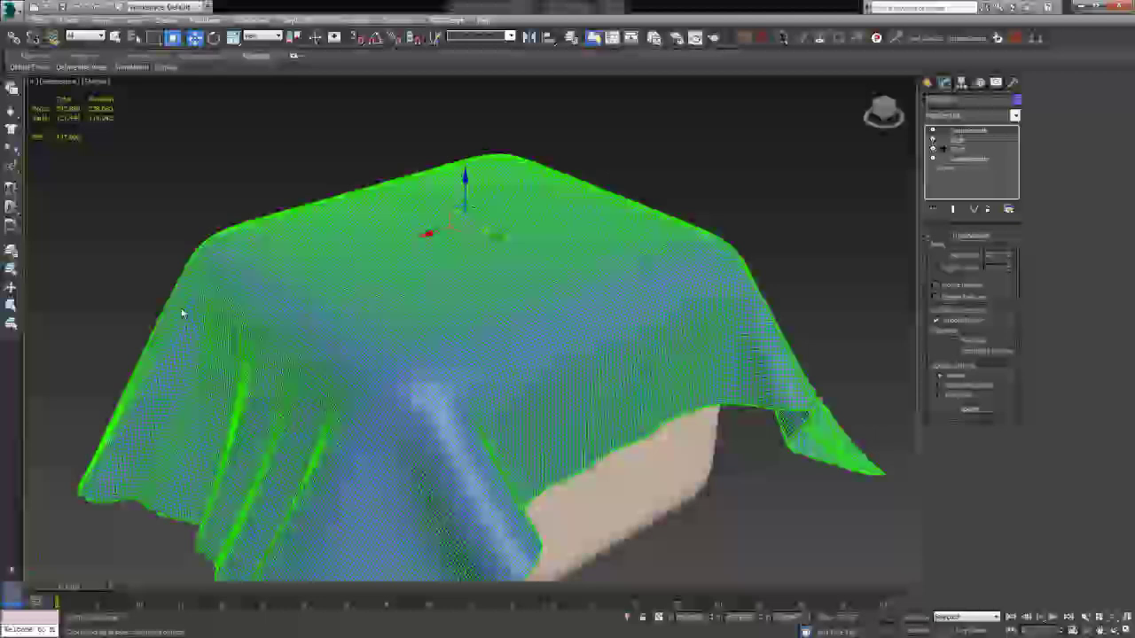
pyautogui.moveTo(425, 446)
pyautogui.keyDown('alt'); pyautogui.mouseDown(button='middle')
pyautogui.moveTo(390, 400)
pyautogui.moveTo(418, 370)
pyautogui.moveTo(421, 433)
pyautogui.mouseUp(button='middle'); pyautogui.keyUp('alt')
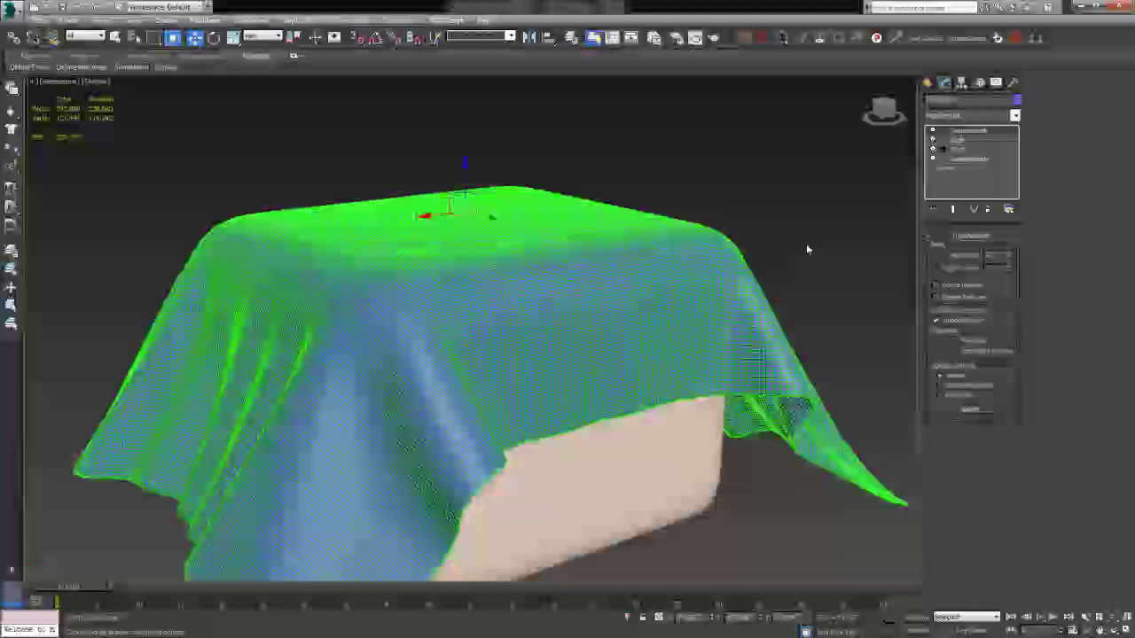
pyautogui.click(806, 245)
pyautogui.keyDown('alt'); pyautogui.moveTo(724, 323); pyautogui.dragTo(684, 357, button='middle'); pyautogui.keyUp('alt')
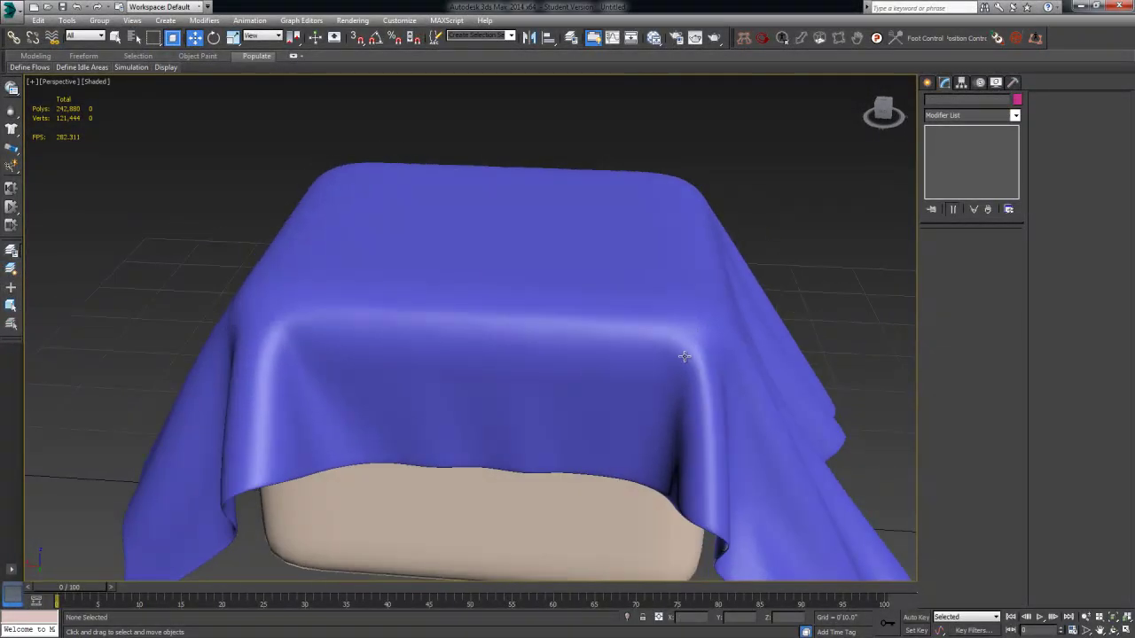
pyautogui.click(478, 347)
pyautogui.keyDown('alt'); pyautogui.moveTo(478, 346); pyautogui.dragTo(547, 347, button='middle'); pyautogui.keyUp('alt')
pyautogui.click(309, 146)
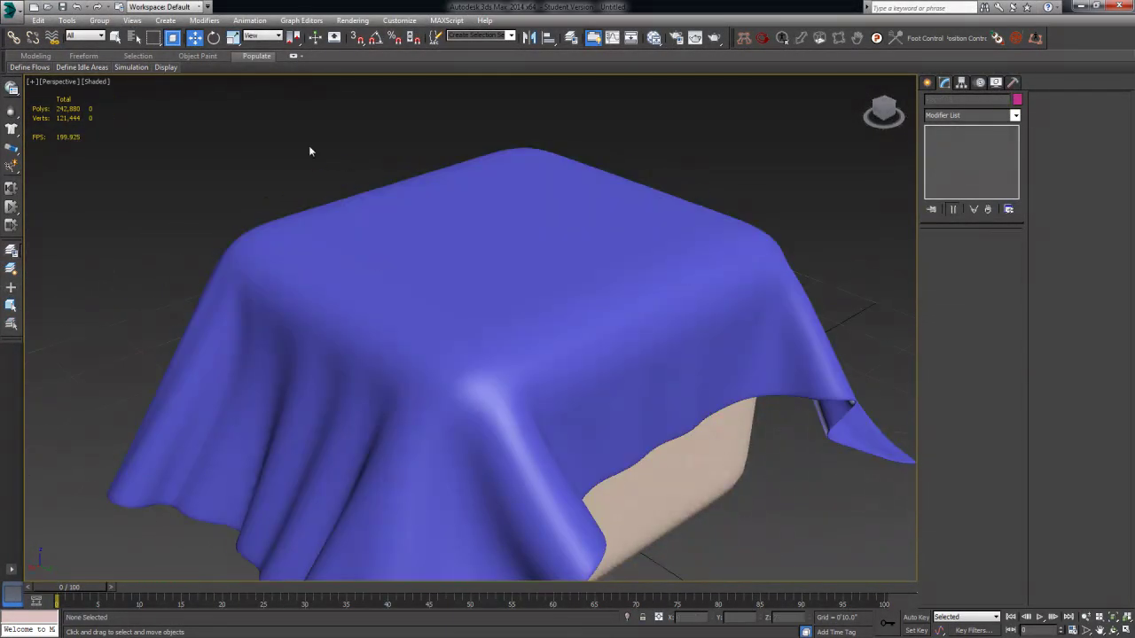
pyautogui.keyDown('alt'); pyautogui.moveTo(519, 285); pyautogui.dragTo(496, 325, button='middle'); pyautogui.keyUp('alt')
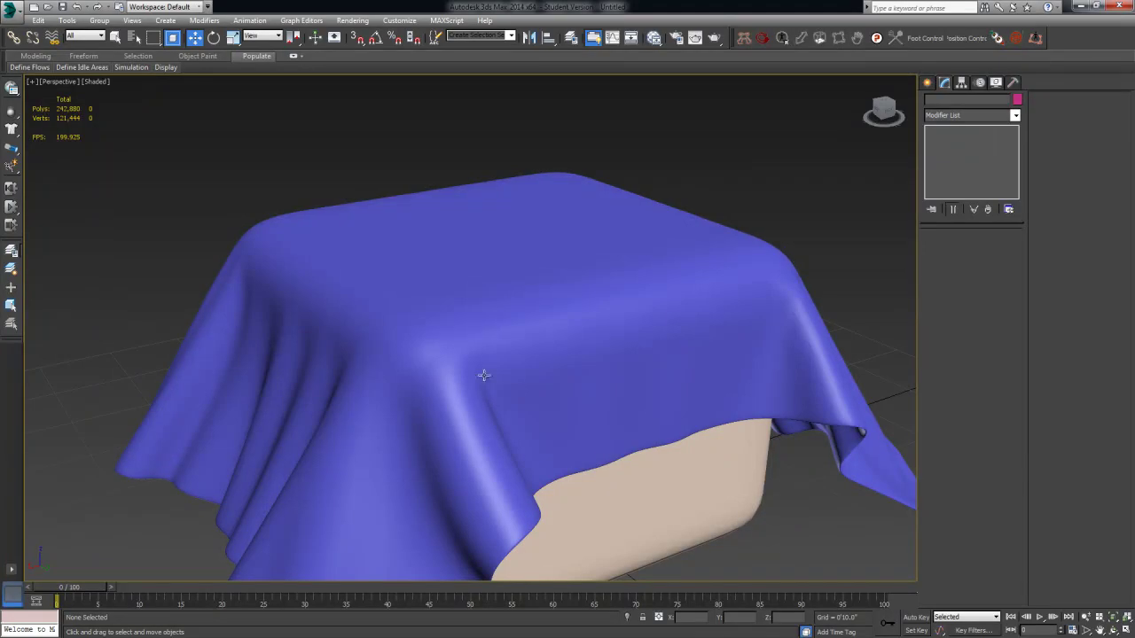
pyautogui.keyDown('alt'); pyautogui.moveTo(483, 376); pyautogui.dragTo(515, 333, button='middle'); pyautogui.keyUp('alt')
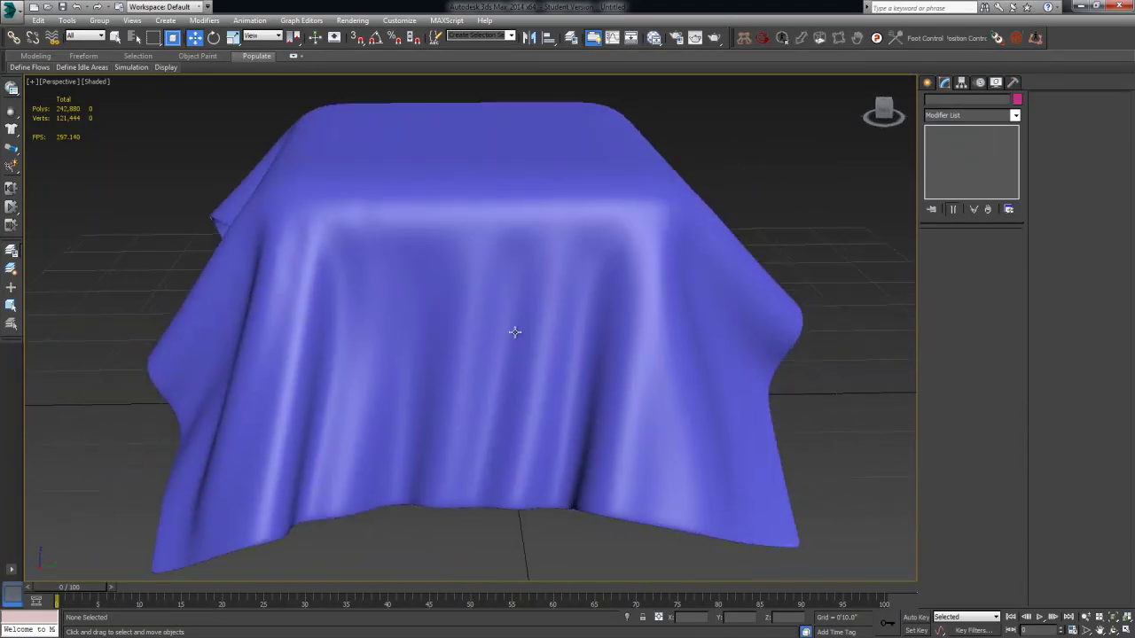
pyautogui.keyDown('alt'); pyautogui.moveTo(573, 393); pyautogui.dragTo(652, 301, button='middle'); pyautogui.keyUp('alt')
# Open Cloth Forces from the plane's Cloth modifier, review the scene and simulation force lists, and cancel the dialog
pyautogui.click(689, 331)
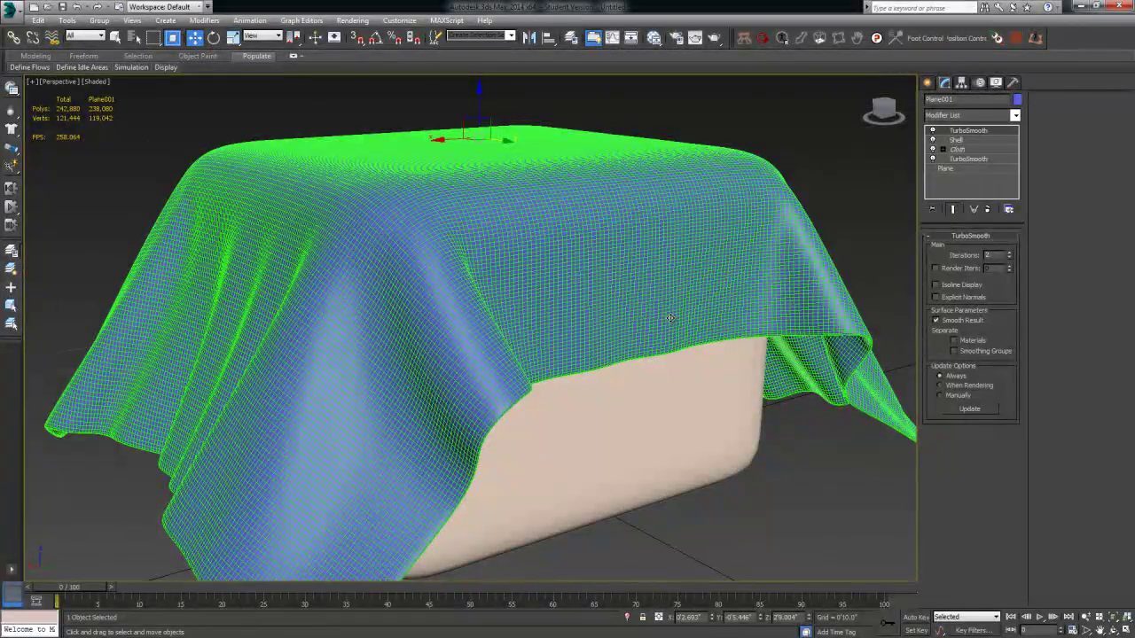
pyautogui.click(957, 149)
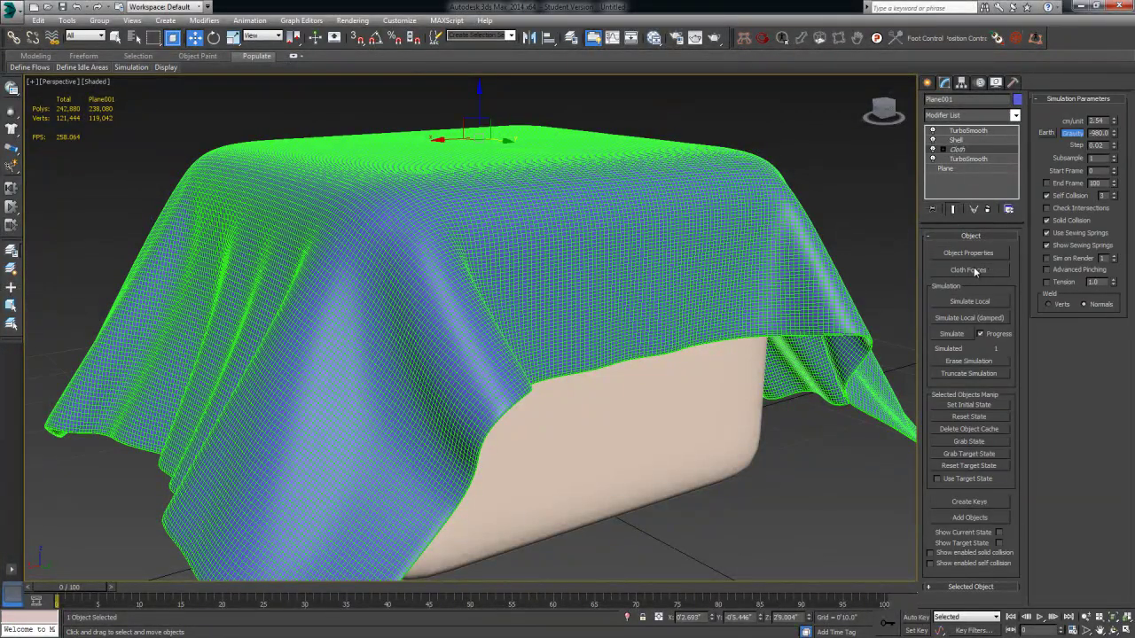
pyautogui.click(986, 270)
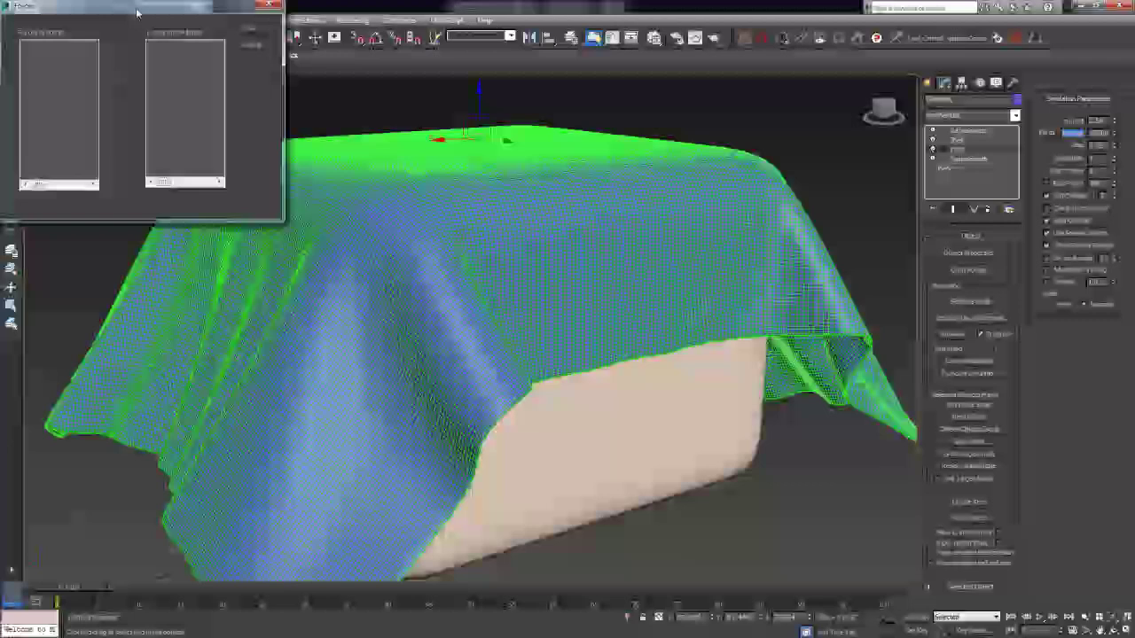
pyautogui.moveTo(100, 10); pyautogui.dragTo(478, 173)
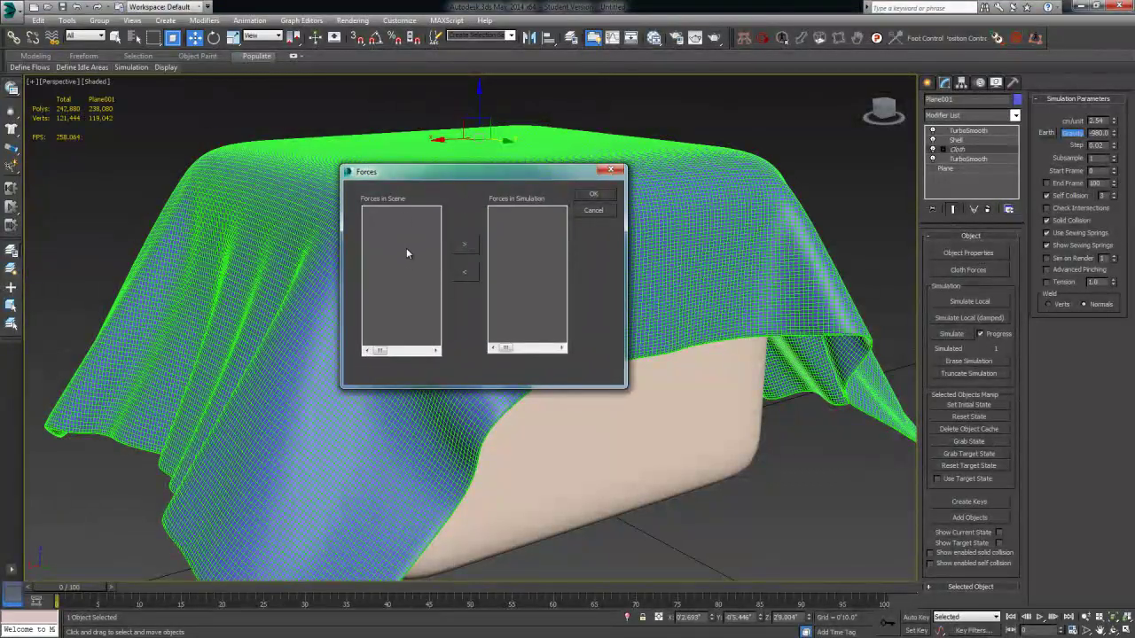
pyautogui.click(603, 212)
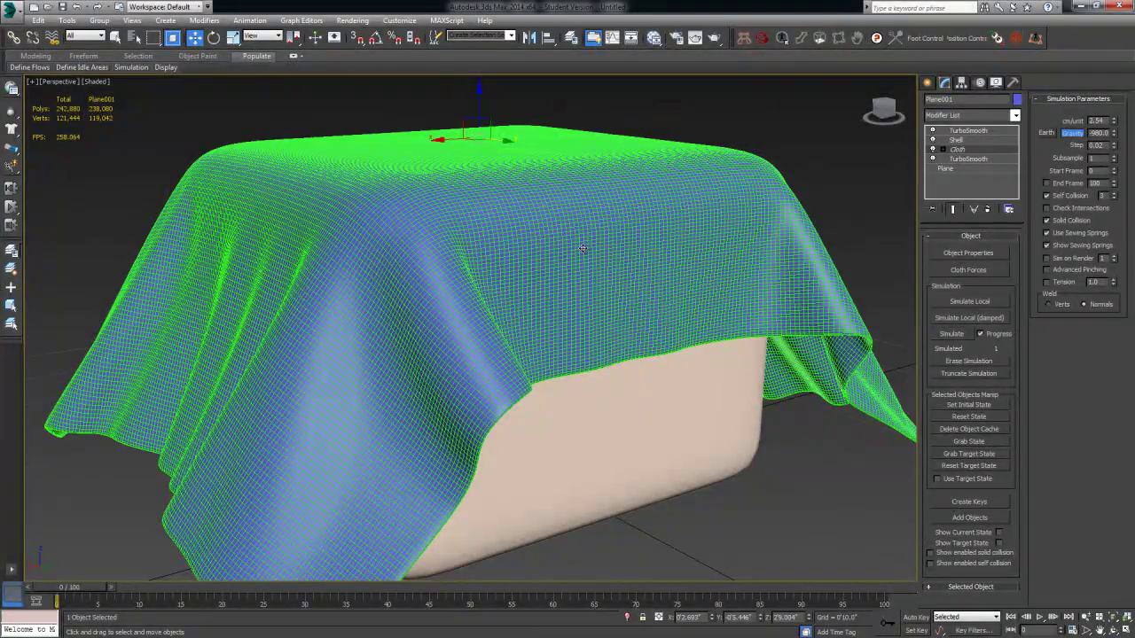
pyautogui.moveTo(654, 304); pyautogui.dragTo(629, 296, button='middle')
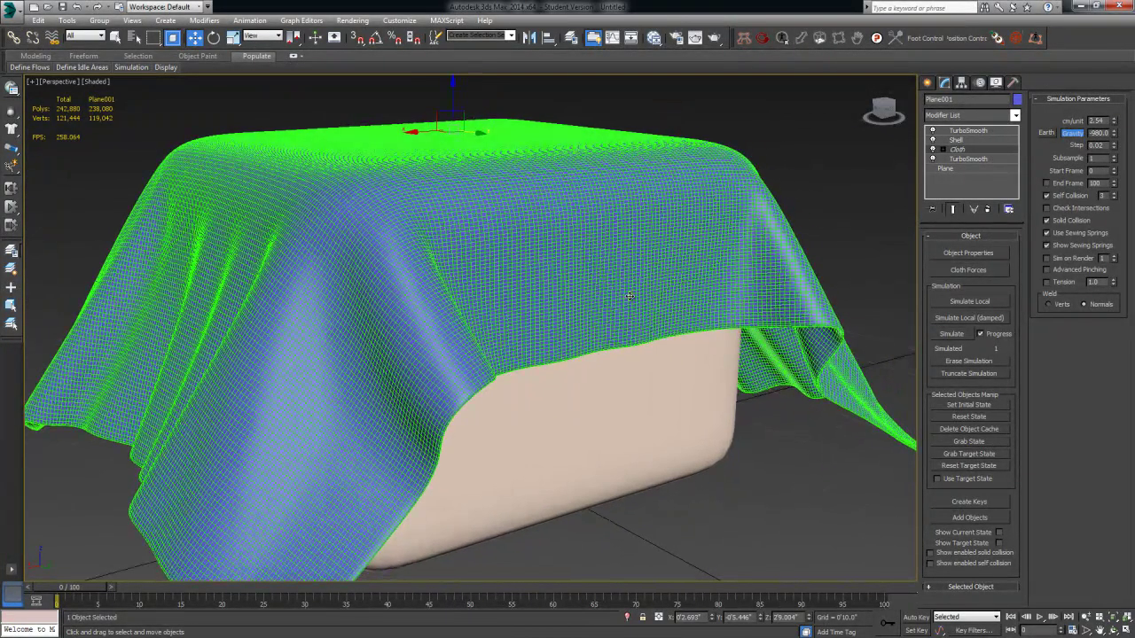